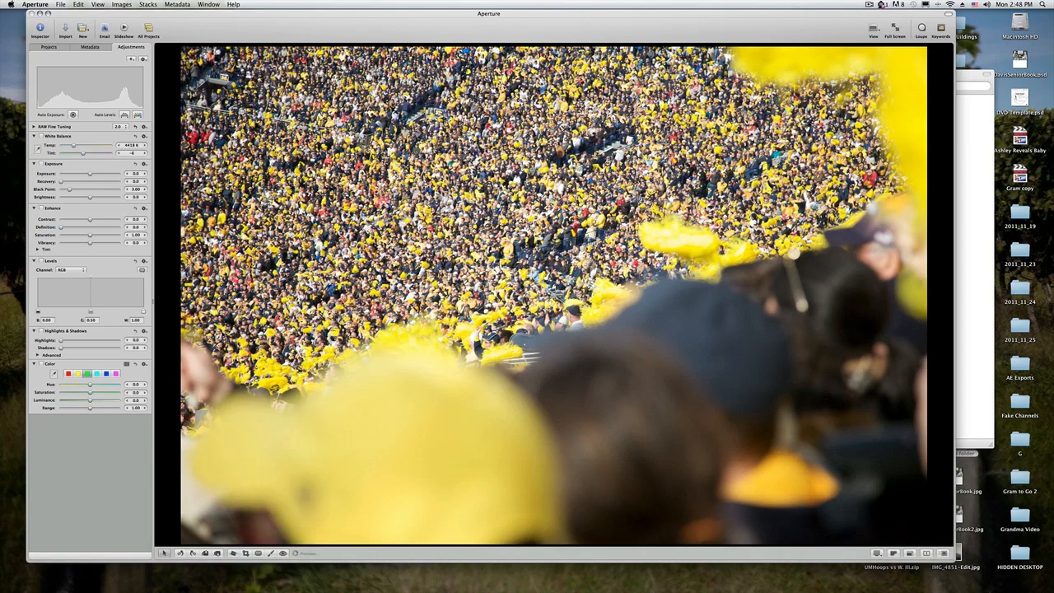
Browse past the stadium crowd photos and open the underexposed portrait of the man with a fork in his hair
key(Right)
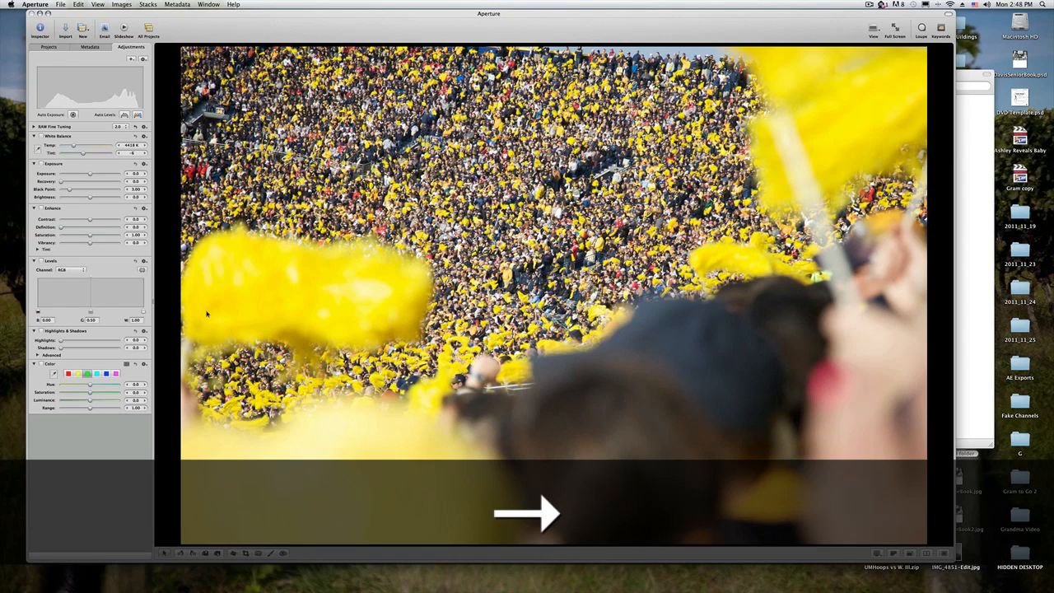
key(Right)
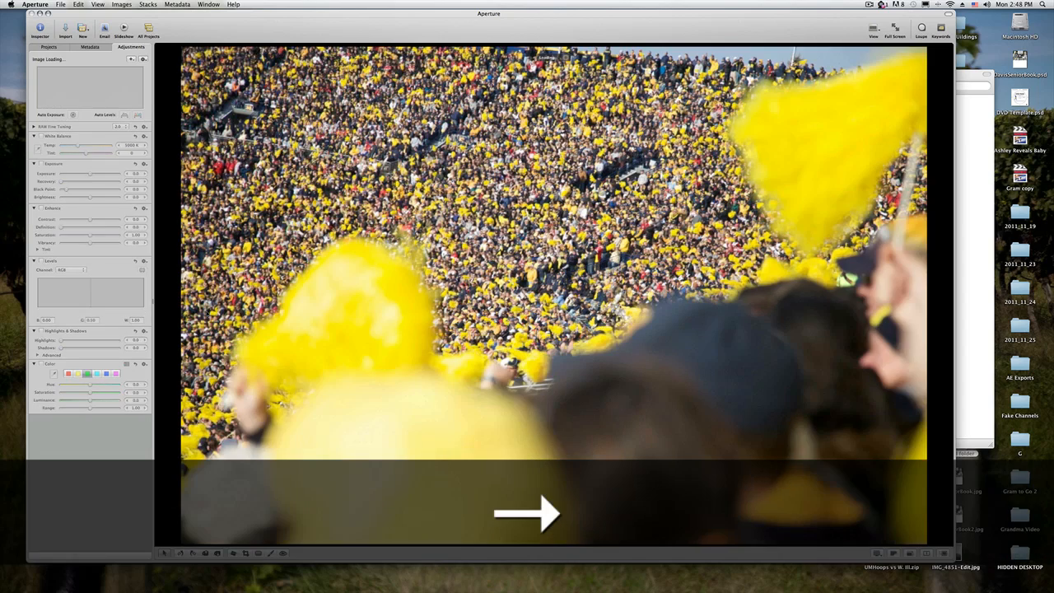
key(v)
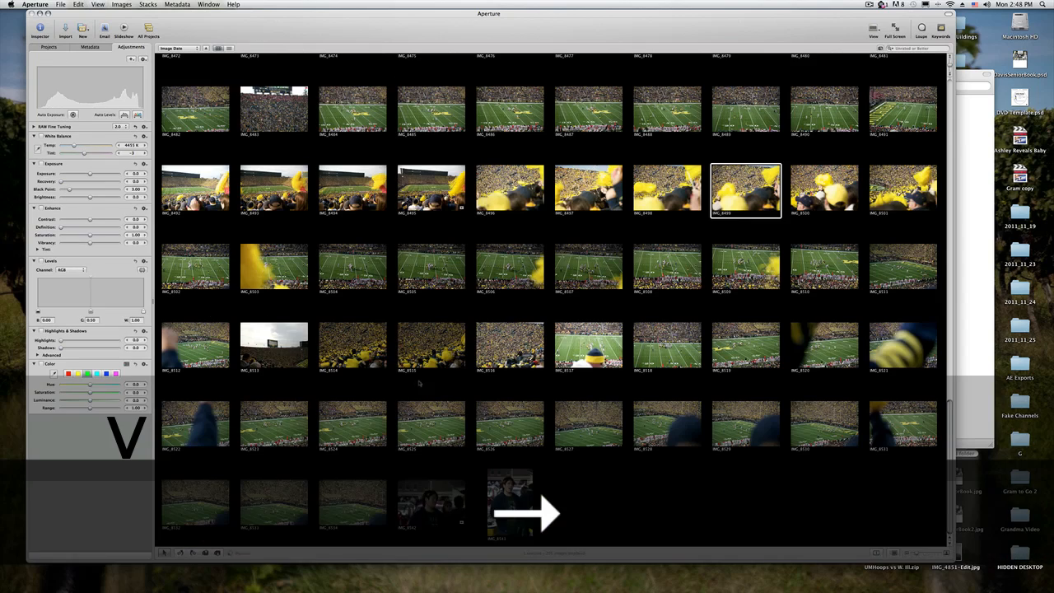
double_click(444, 504)
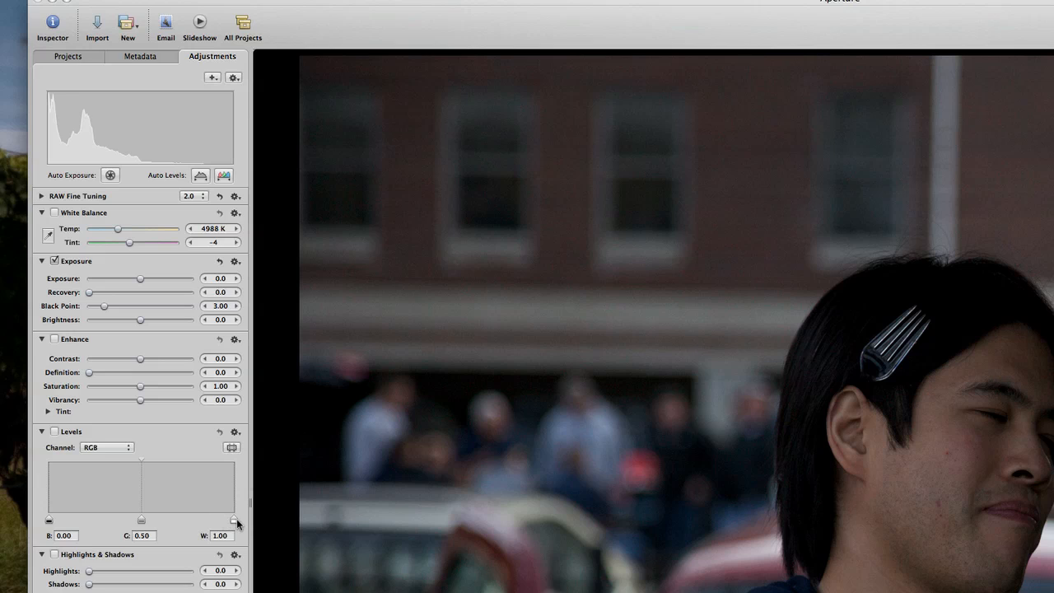
Enable Levels on the dark portrait and set the white point to 0.57 and the gray point to 0.16
click(54, 432)
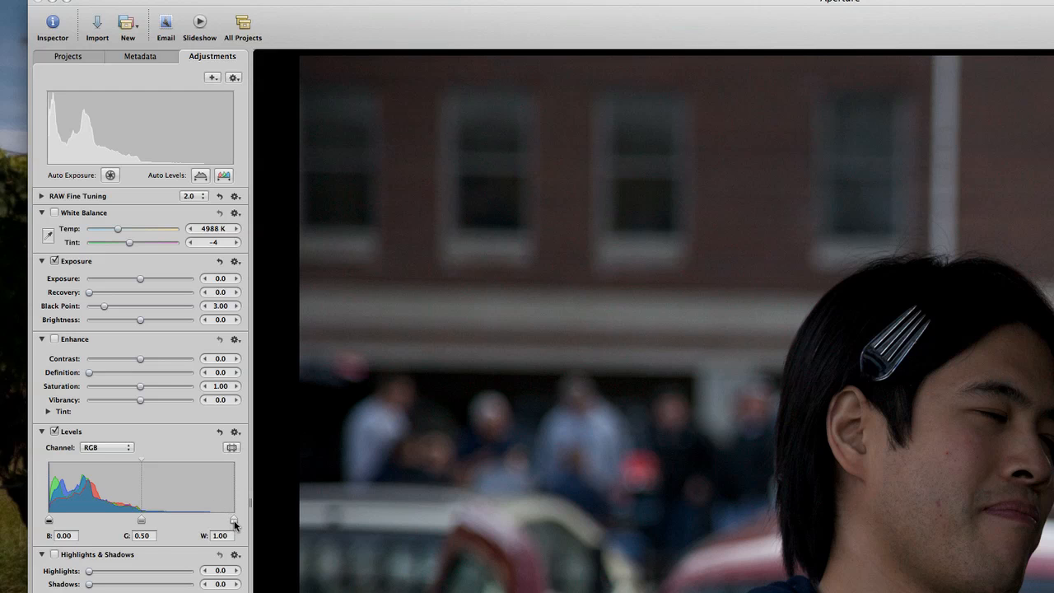
drag(234, 520, 171, 522)
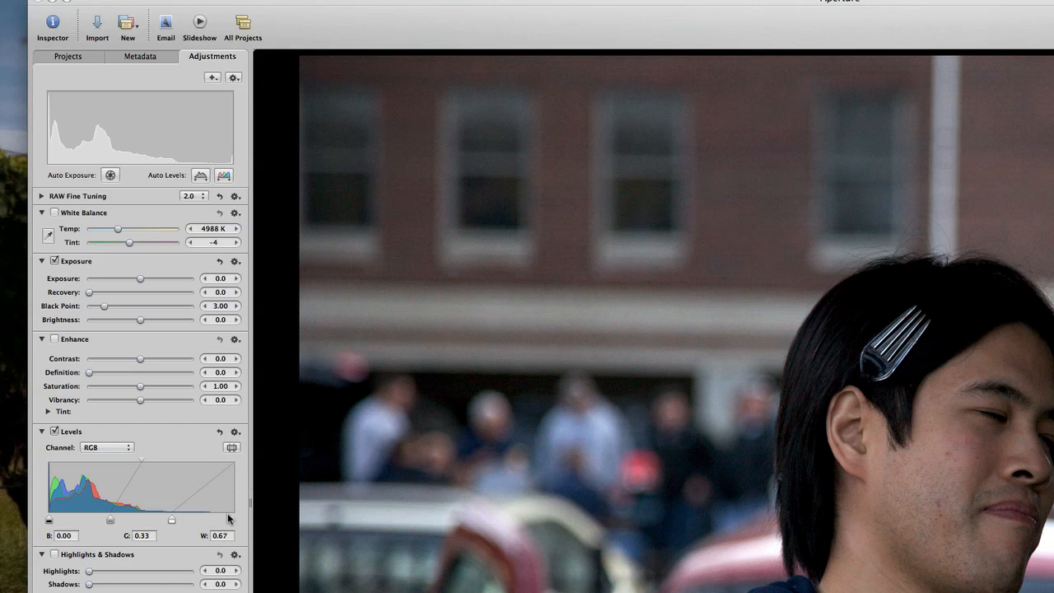
drag(173, 519, 154, 521)
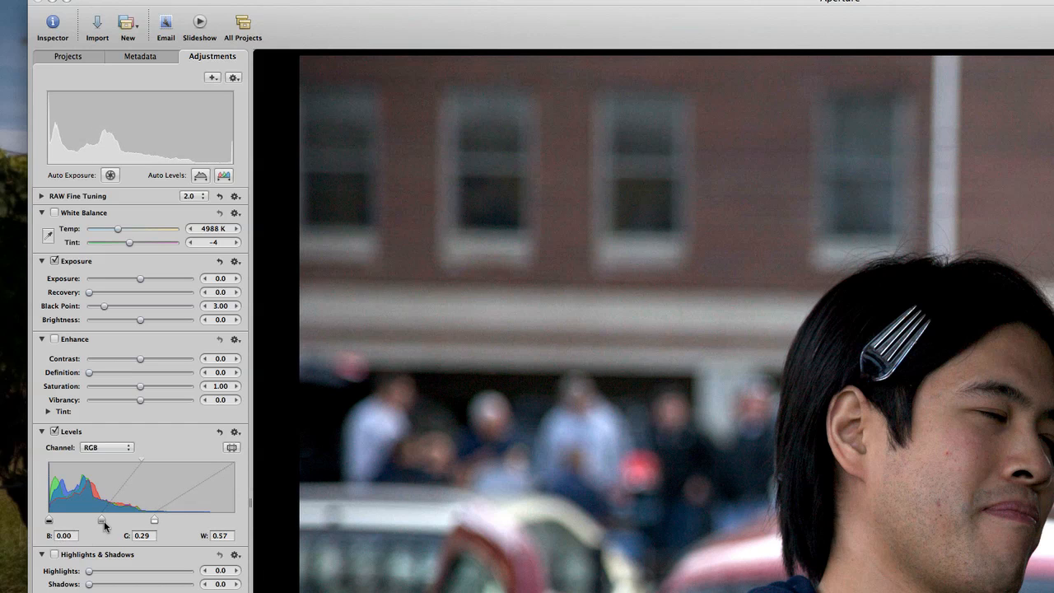
drag(103, 525, 79, 525)
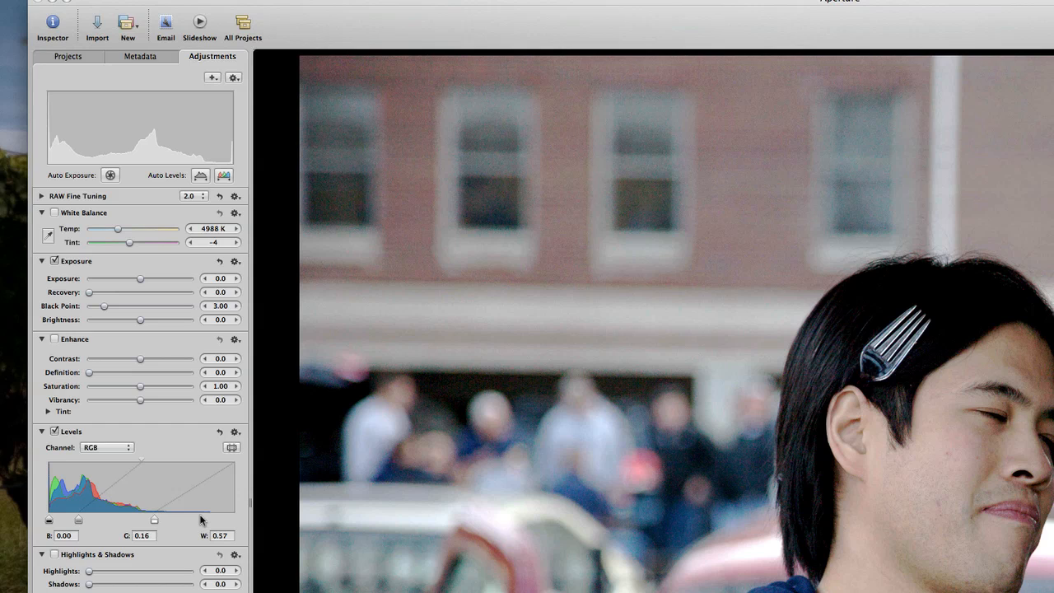
Compare the portrait with the Levels adjustment switched off and on
click(54, 431)
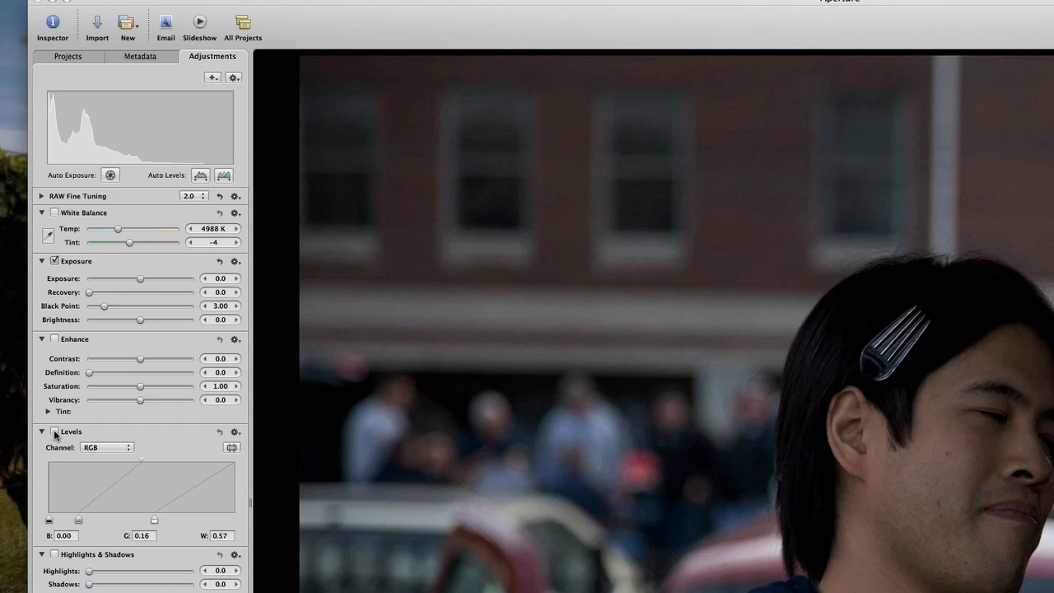
click(54, 431)
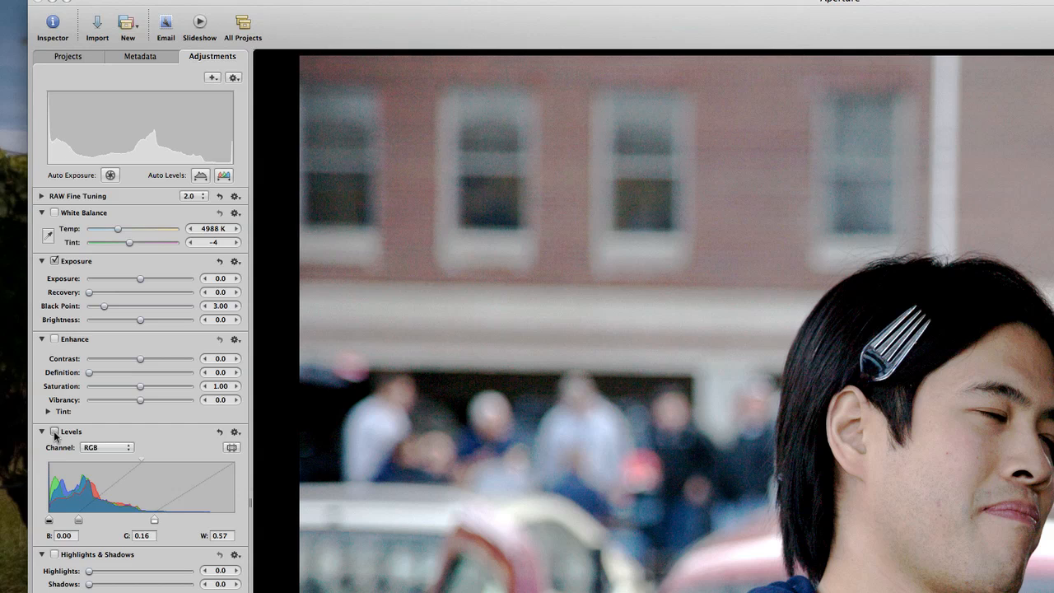
click(54, 432)
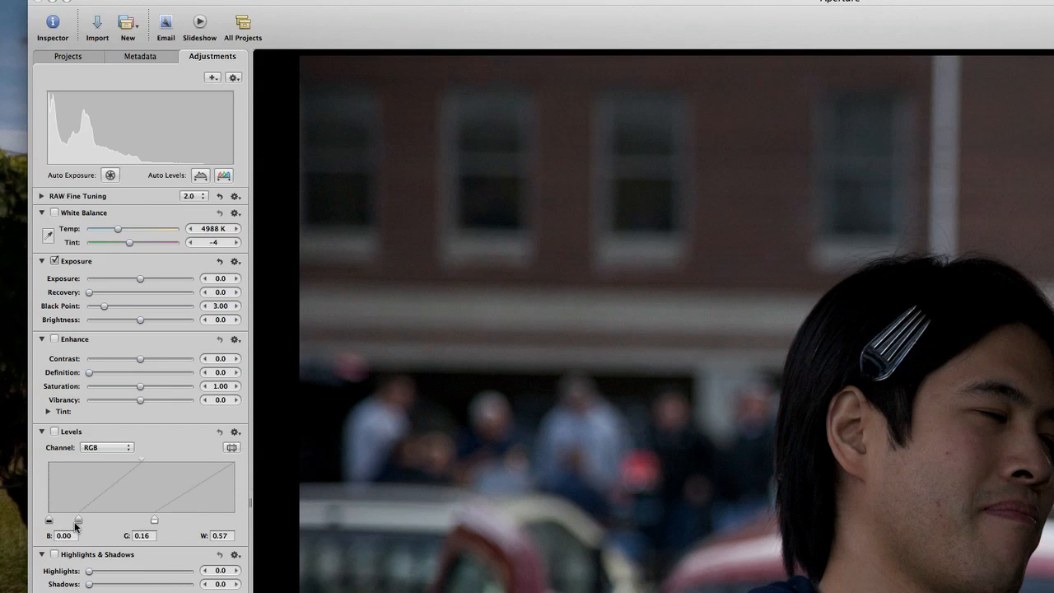
click(55, 432)
click(54, 433)
click(54, 432)
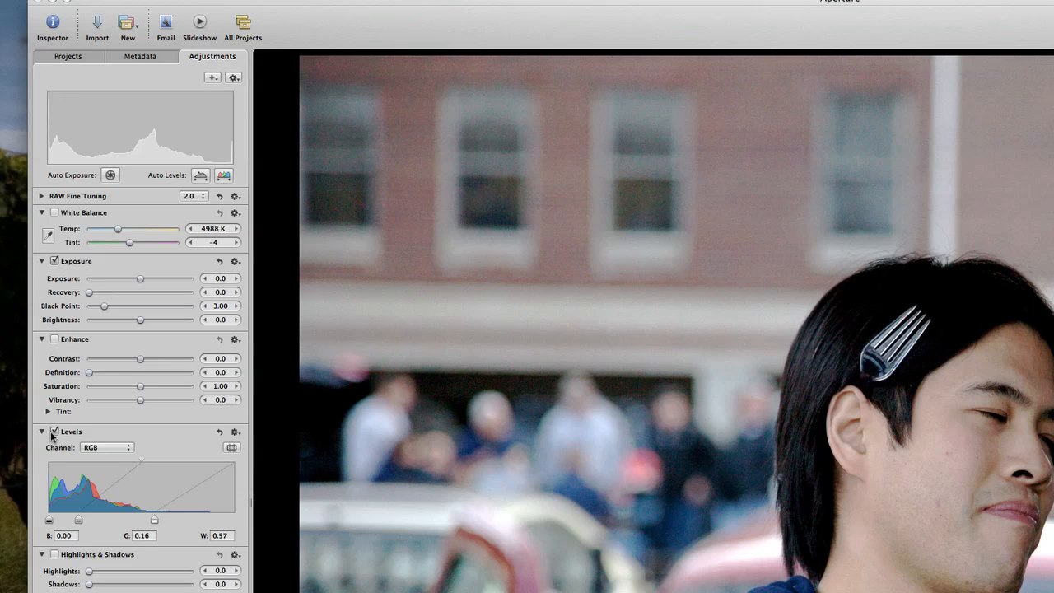
click(53, 433)
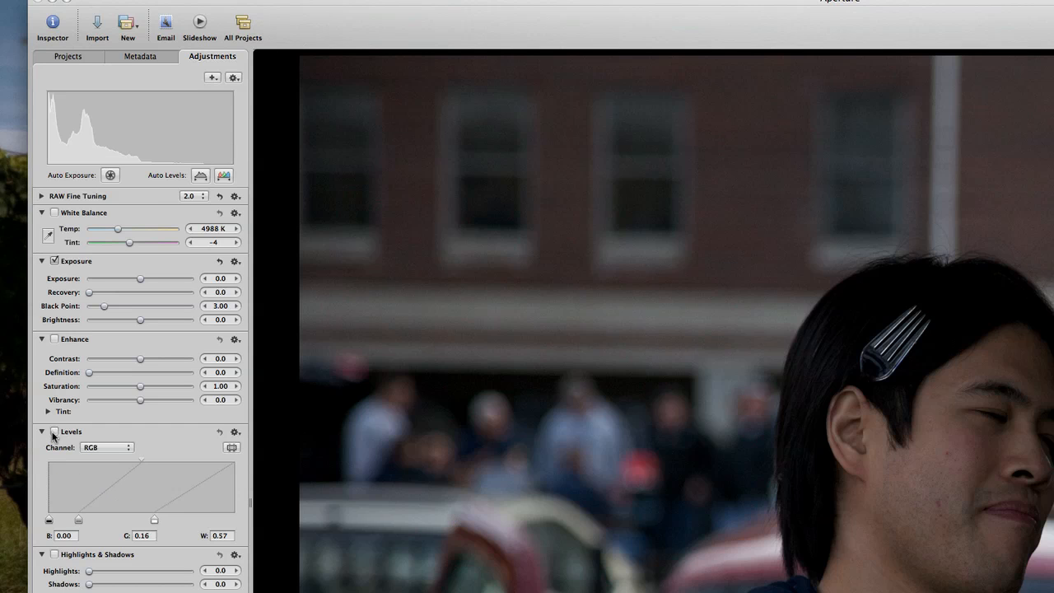
click(55, 432)
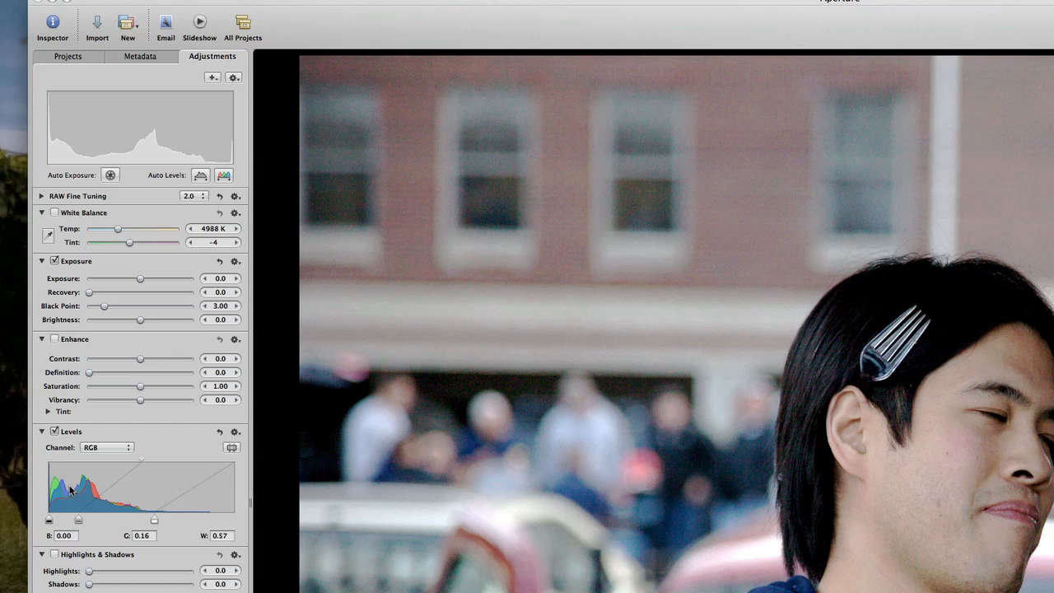
Disable and collapse the Levels adjustment, and brighten the portrait by setting Exposure to 2.00
click(55, 432)
click(42, 431)
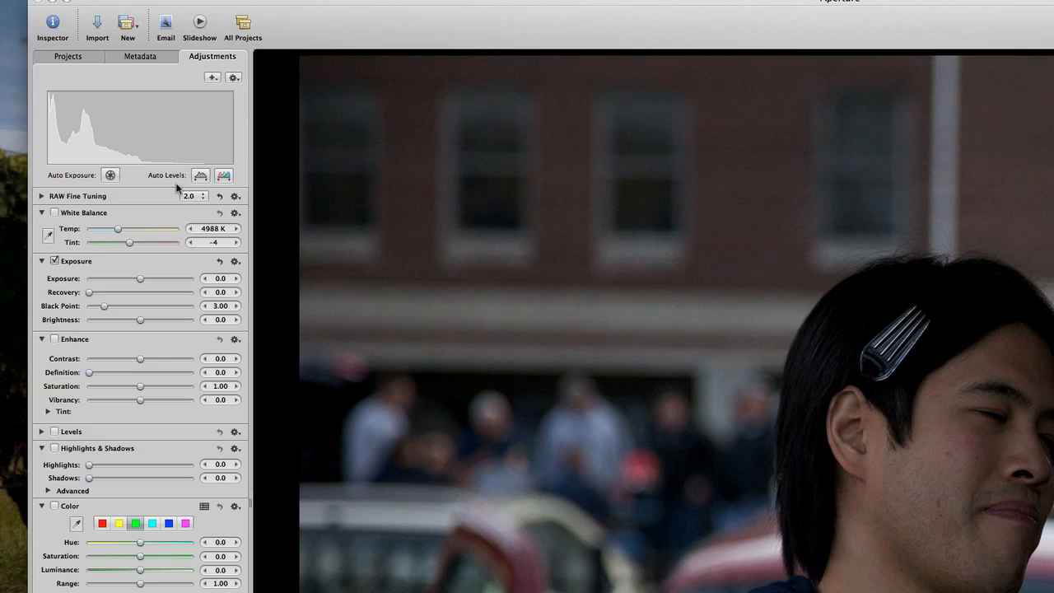
drag(140, 279, 194, 278)
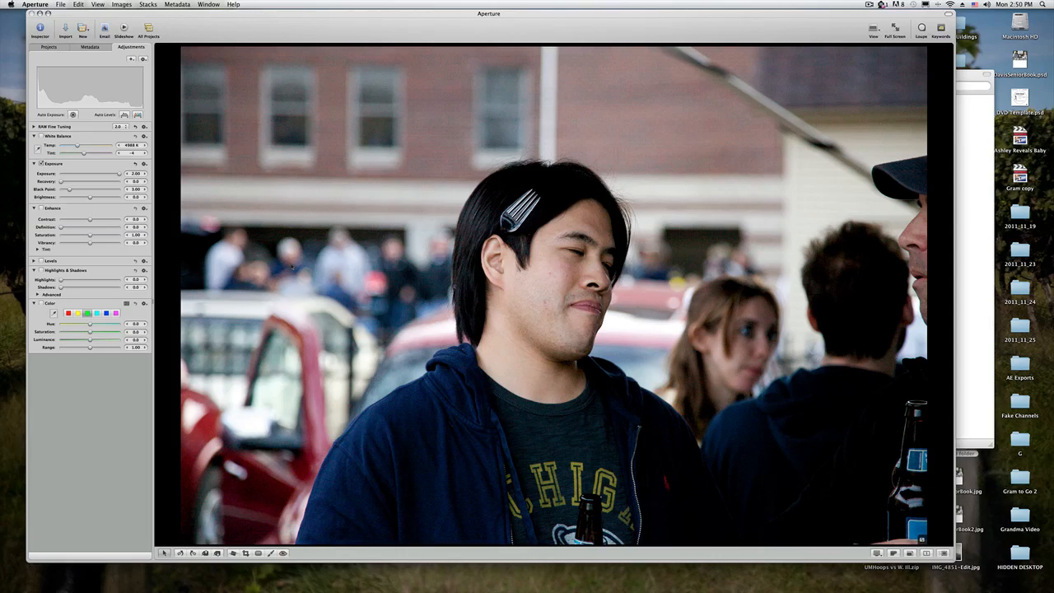
Return to the thumbnail grid and open the dark motorhome interior photo IMG_8332
key(v)
scroll(556, 307, up, 15)
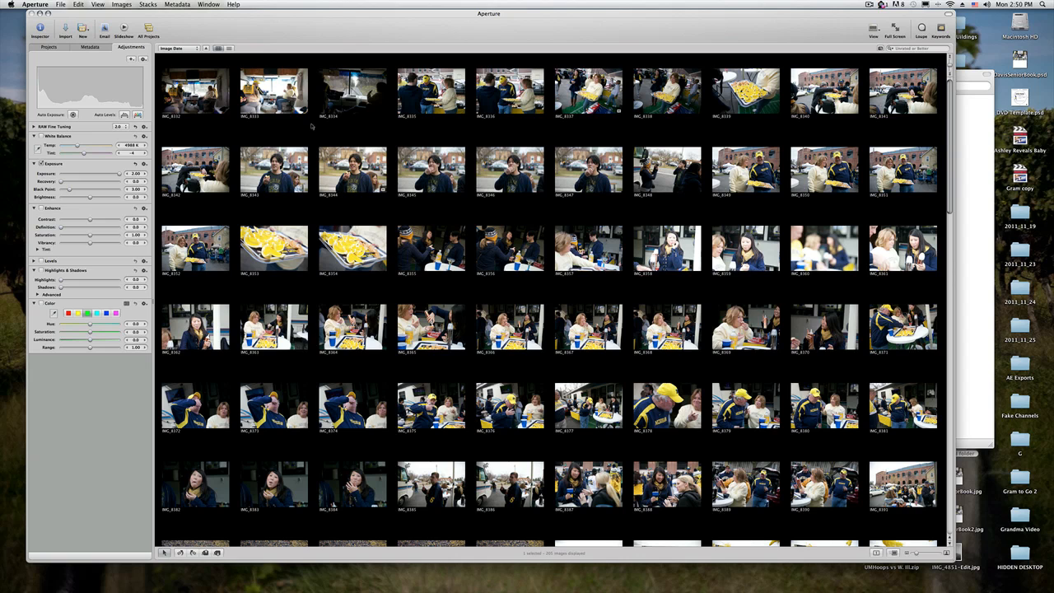
double_click(260, 99)
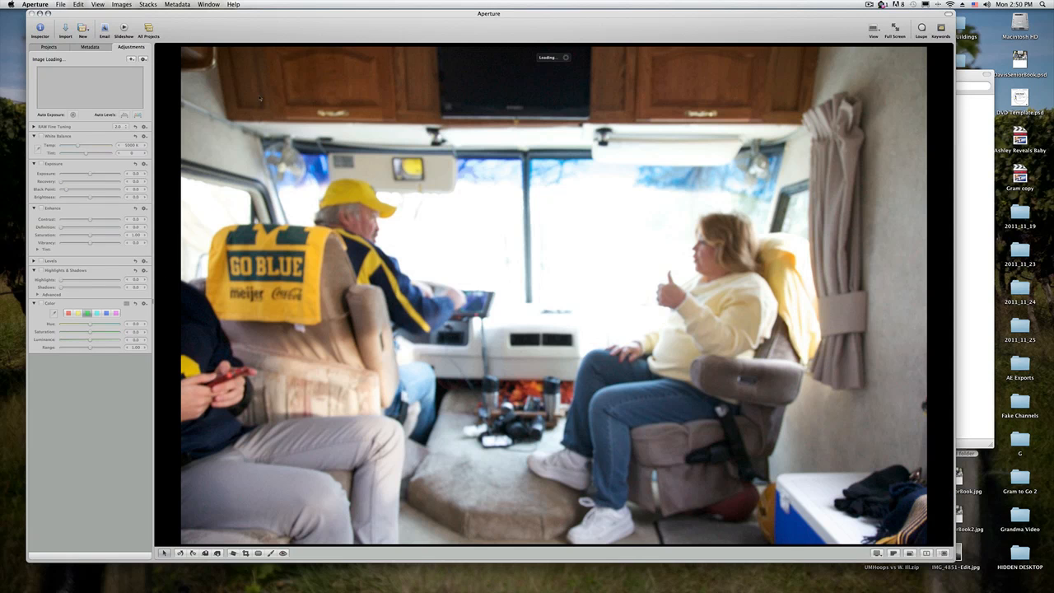
key(Left)
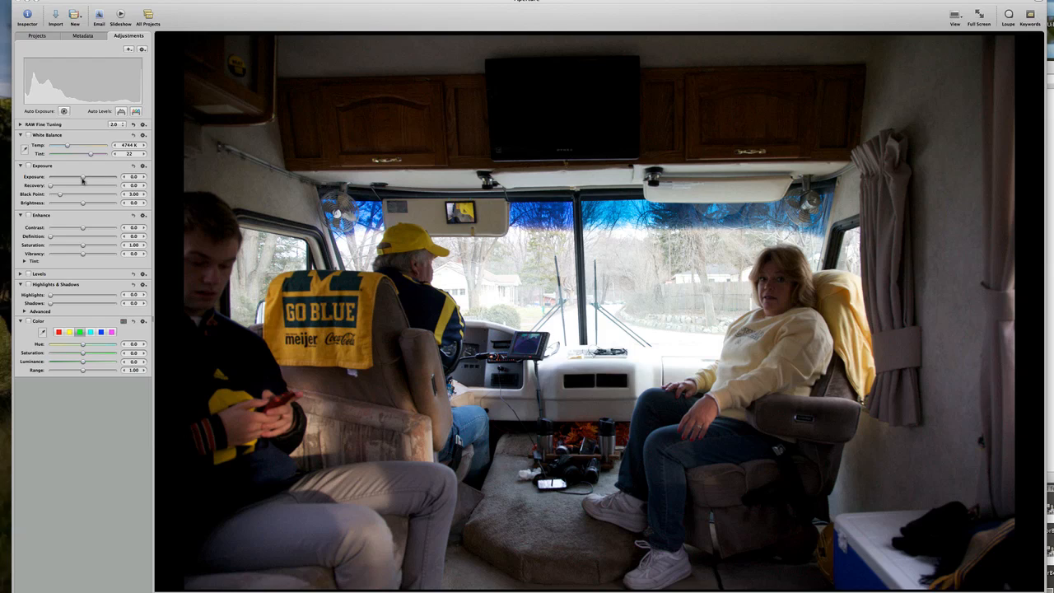
Try an Exposure of 2.00 on the motorhome photo, and return Exposure to 0.0
drag(82, 180, 116, 179)
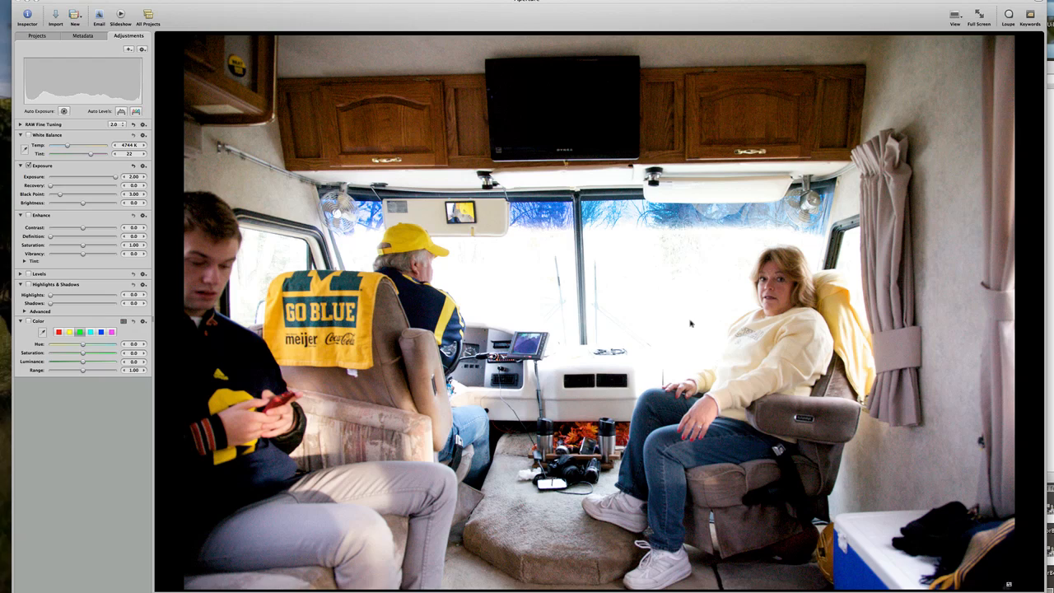
drag(117, 177, 82, 179)
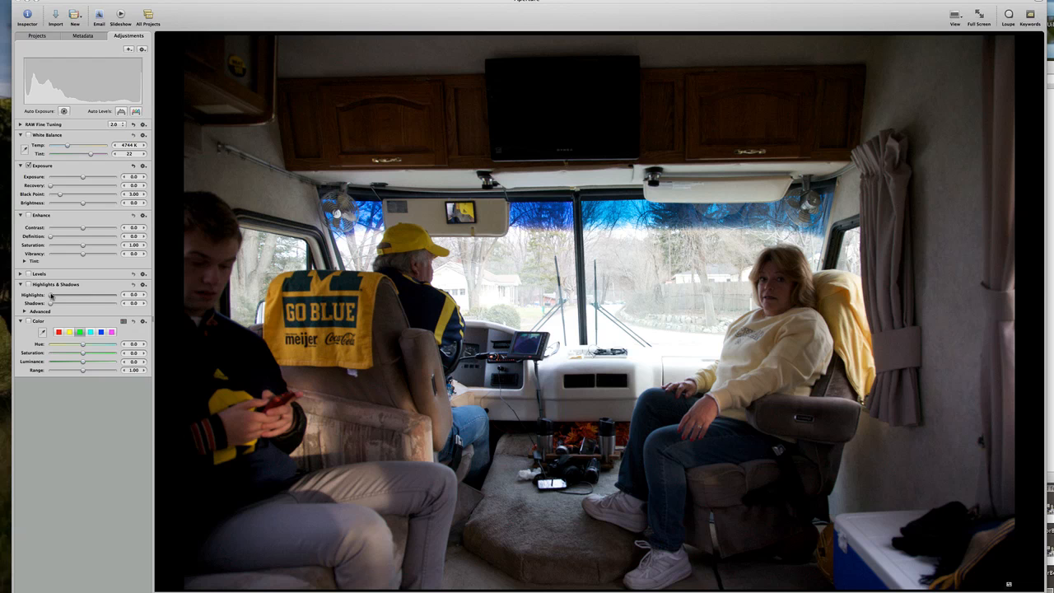
mouse_move(83, 177)
mouse_down()
mouse_move(104, 178)
mouse_move(81, 178)
mouse_up()
Set Highlights to 81.0 and Shadows to 95.8 on the motorhome photo
drag(49, 296, 104, 296)
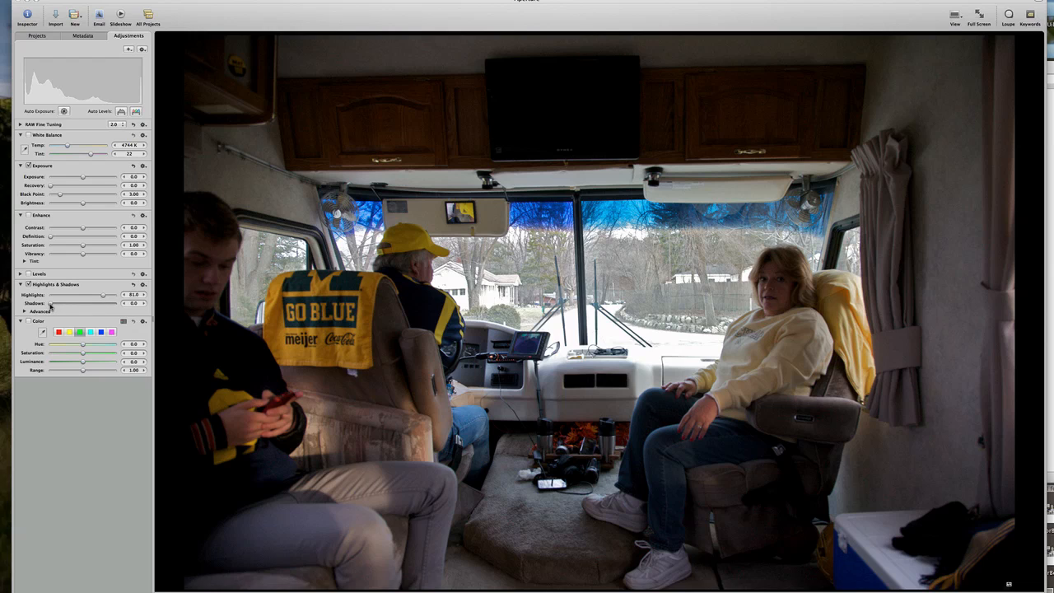
drag(50, 304, 114, 306)
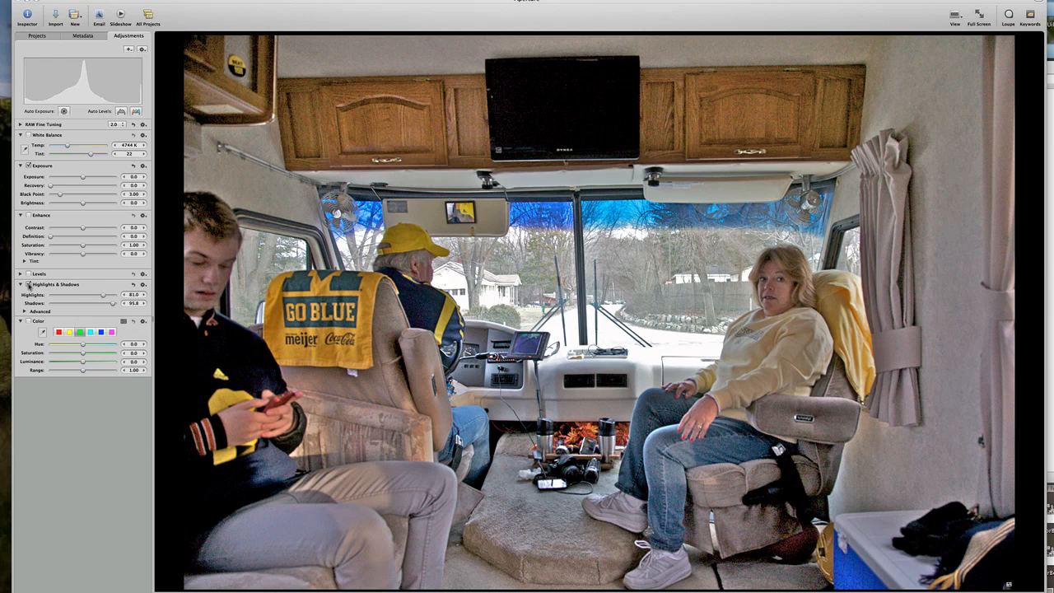
Compare the photo with Highlights & Shadows off and on, and magnify the dark areas with the Loupe
click(29, 285)
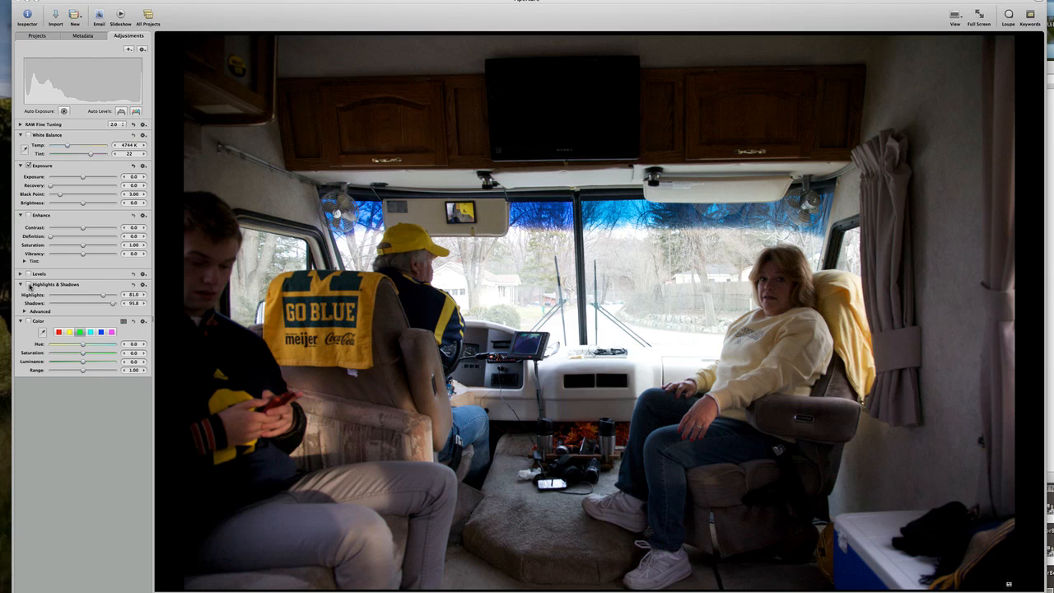
click(29, 285)
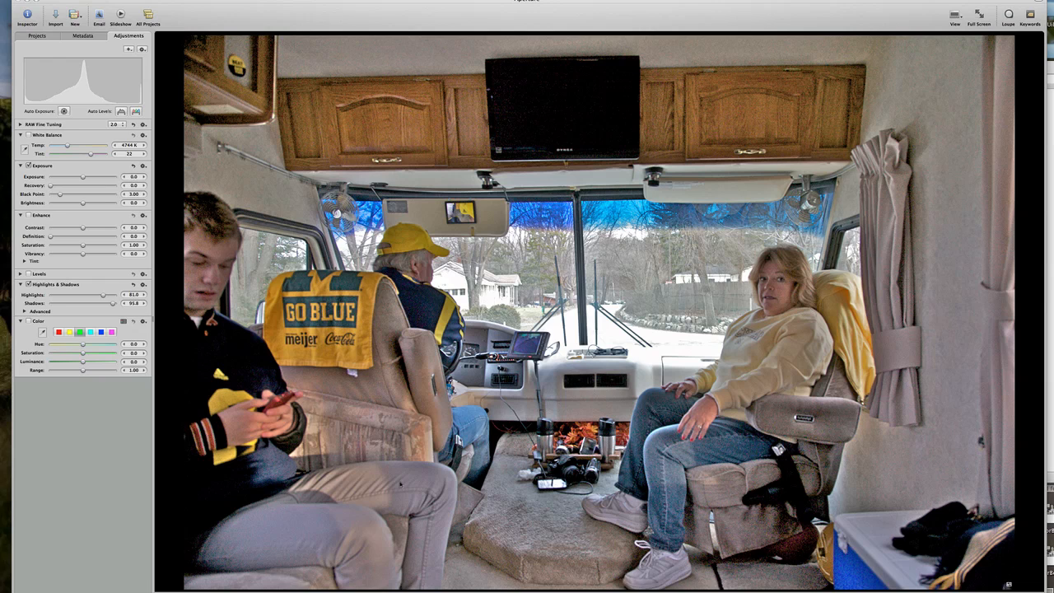
key(grave)
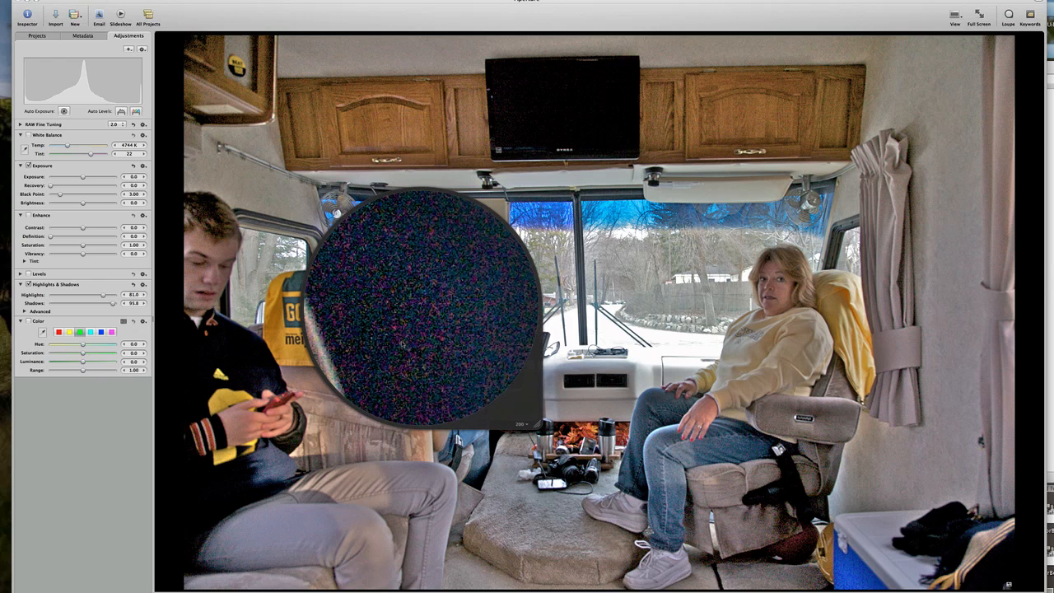
drag(512, 395, 649, 190)
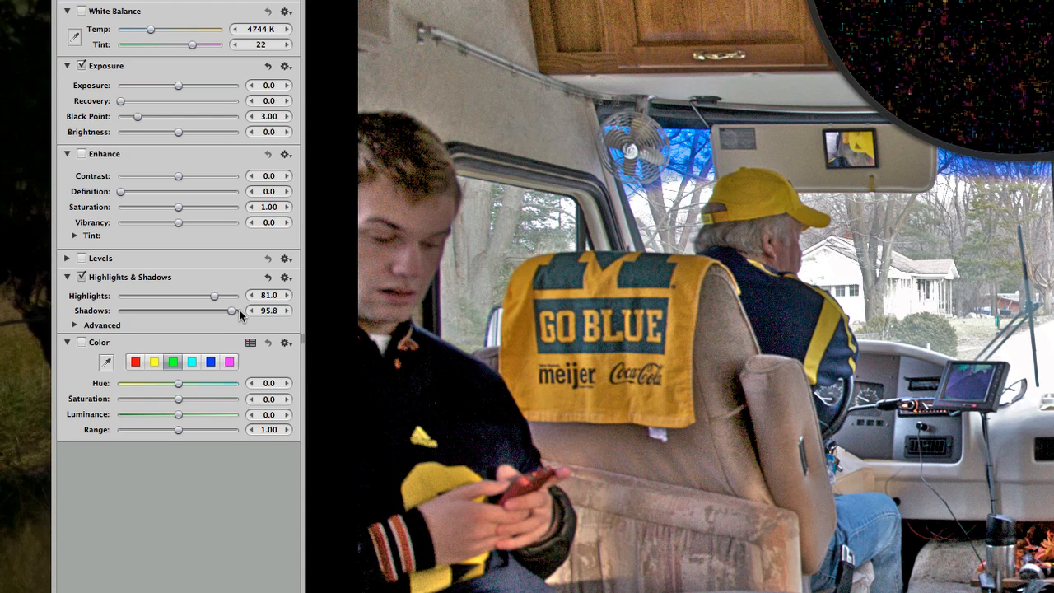
Try reducing Shadows to 24.6 and Highlights to 31.7, and return both to 0.0
drag(237, 310, 146, 313)
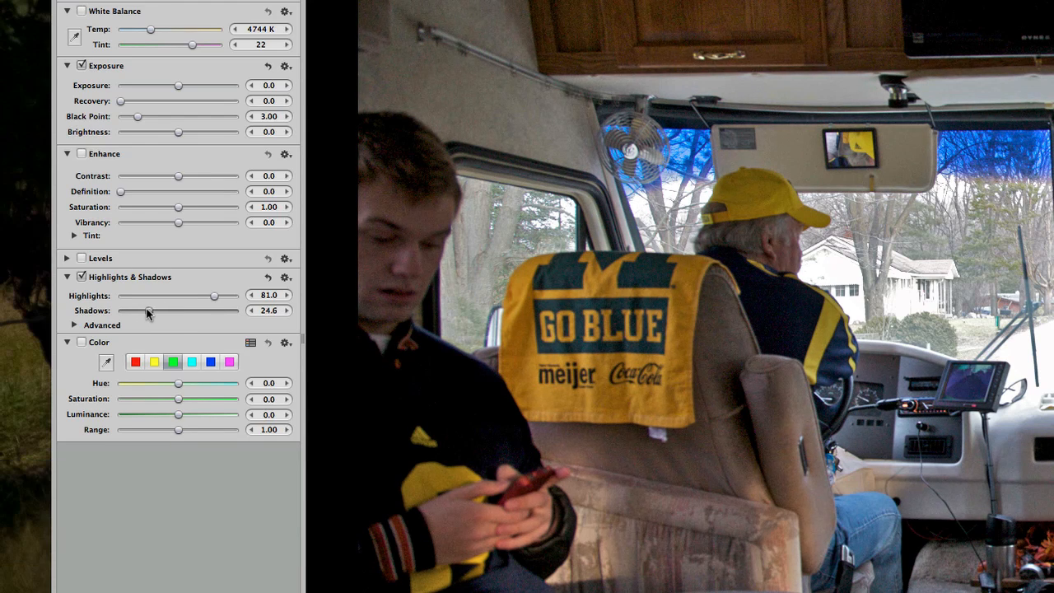
drag(222, 298, 160, 300)
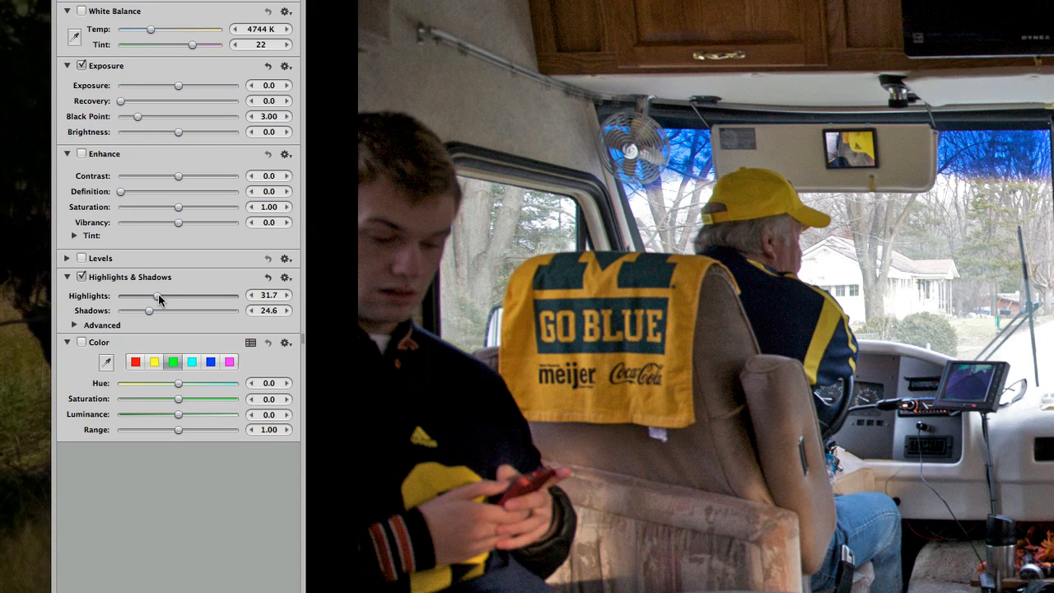
drag(160, 300, 113, 297)
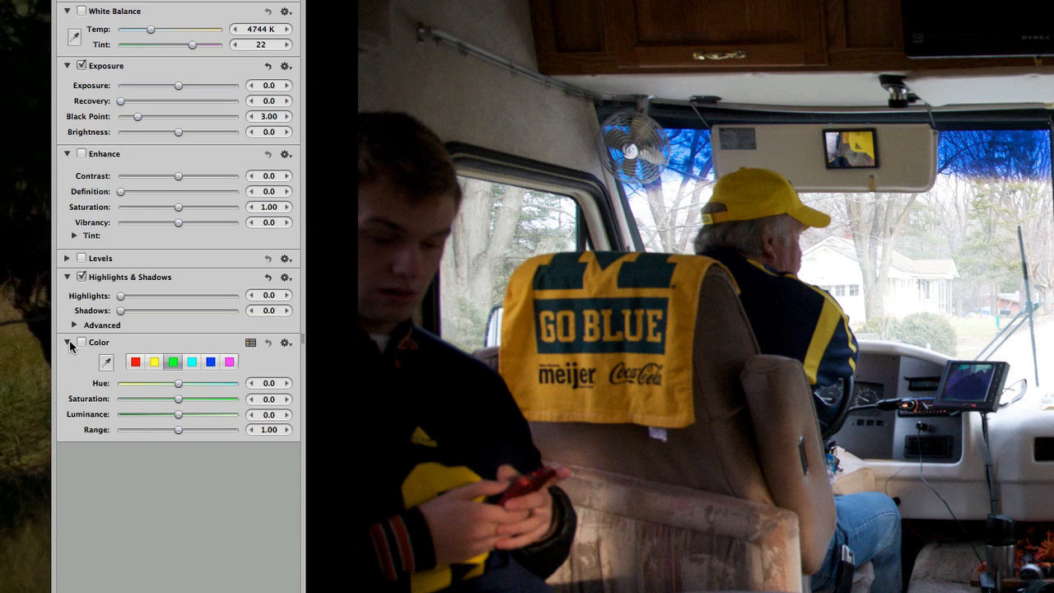
Look through the red, yellow, green, cyan, blue and magenta ranges of the Color adjustment, ending on yellow
click(131, 360)
click(153, 363)
click(178, 362)
click(192, 363)
click(211, 363)
click(226, 363)
click(154, 361)
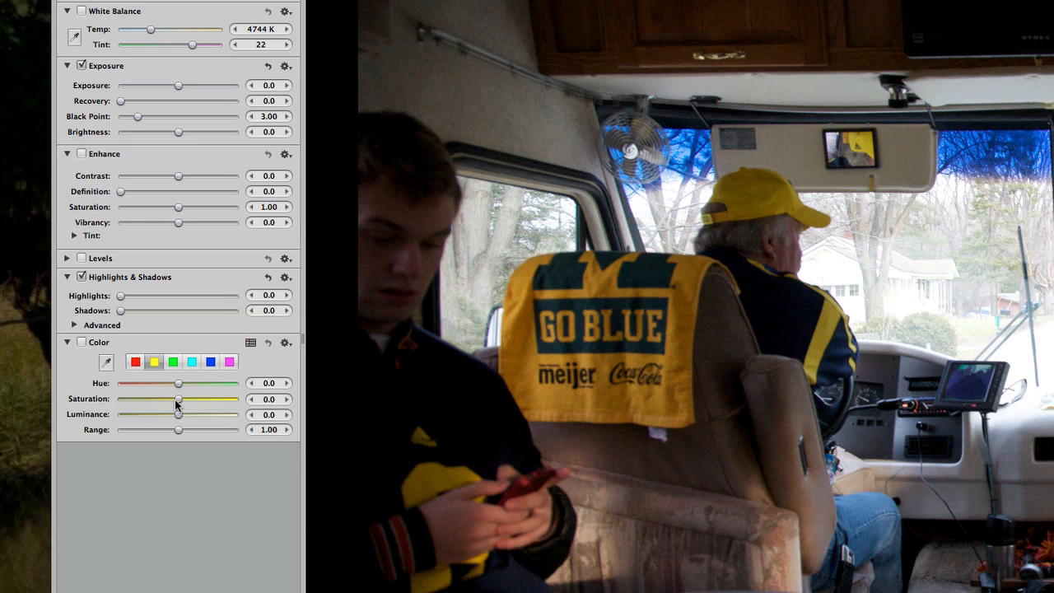
Try lowering the yellow Saturation to -100, and reset it to 0
drag(175, 403, 59, 403)
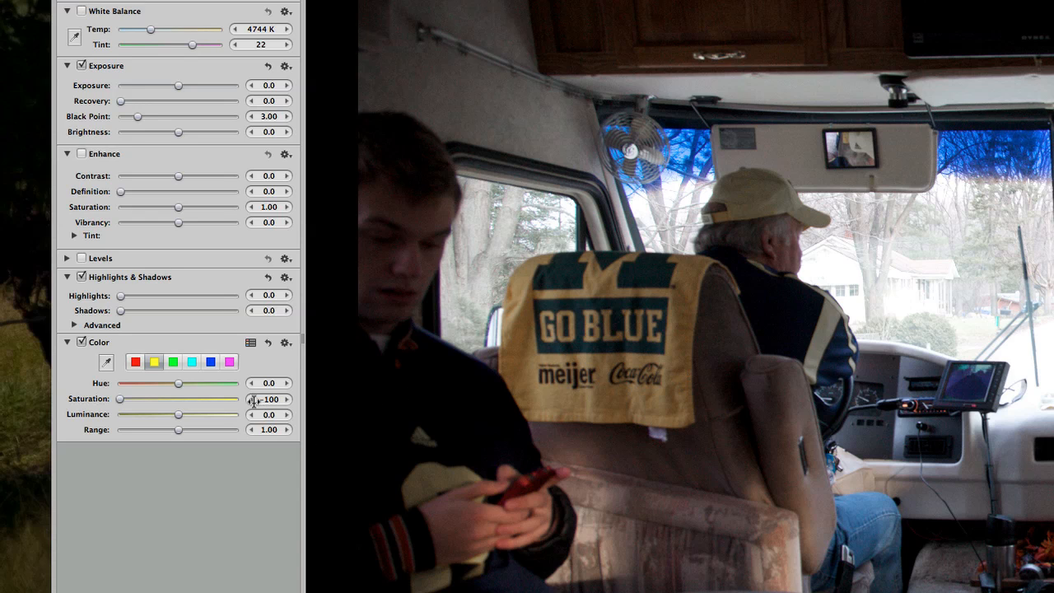
drag(120, 401, 175, 403)
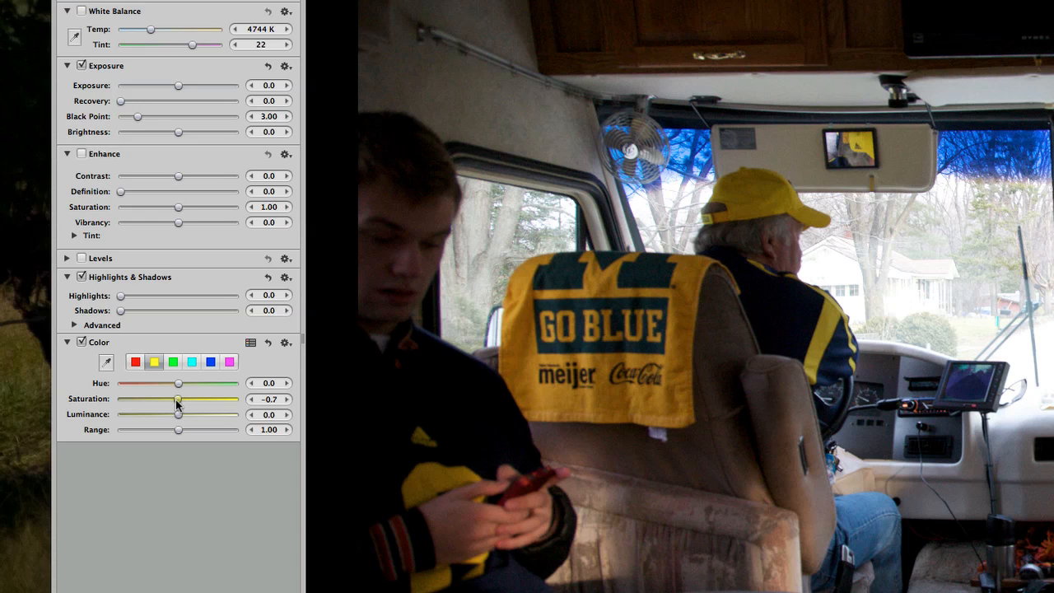
drag(280, 400, 275, 400)
double_click(274, 400)
text(0)
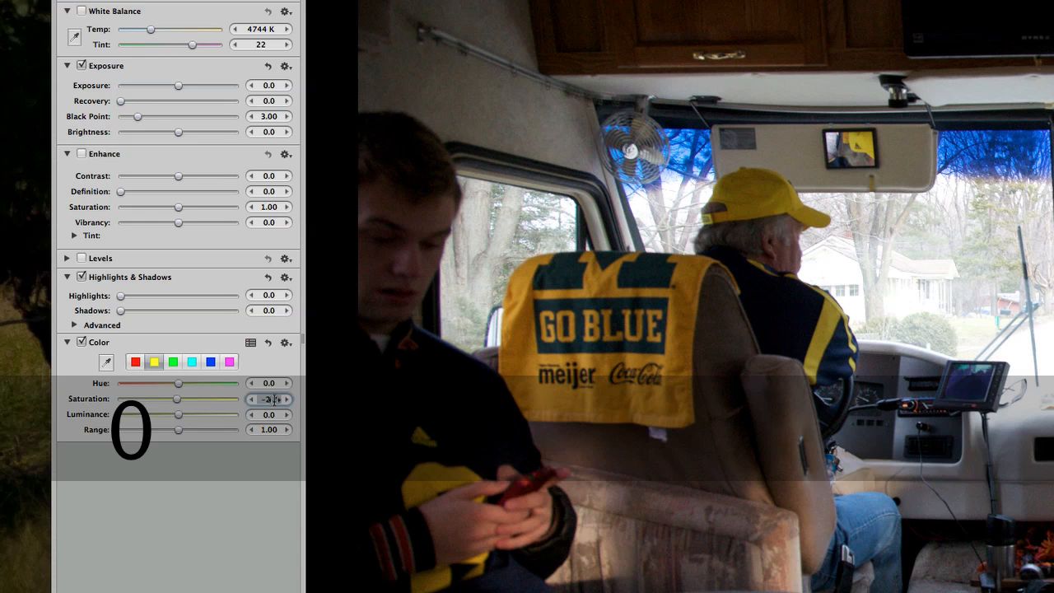
key(Return)
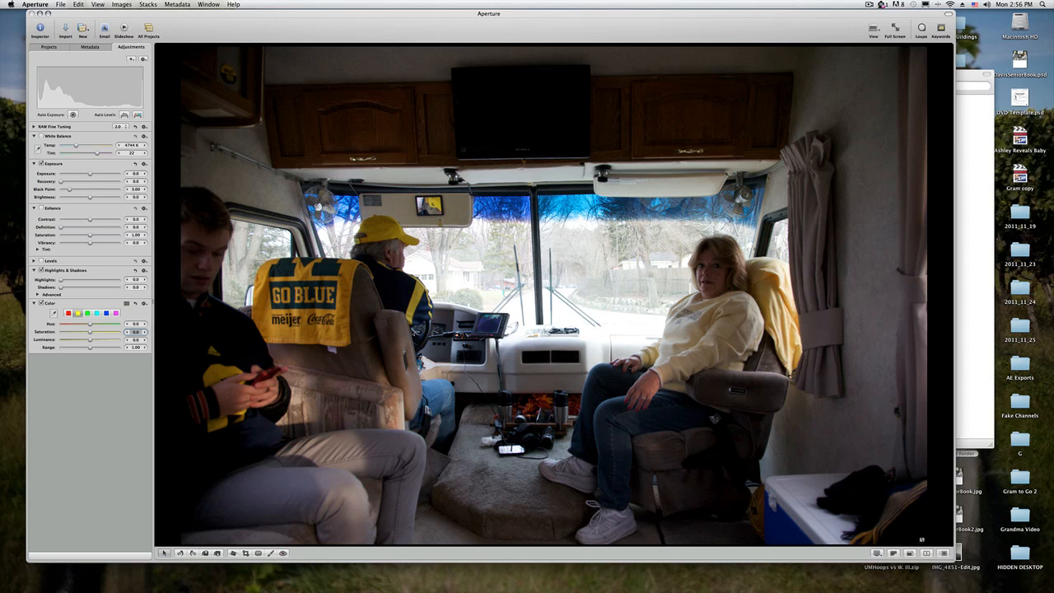
Return to the thumbnail grid, enlarge the thumbnails to three per row, and clear the photo selection
key(v)
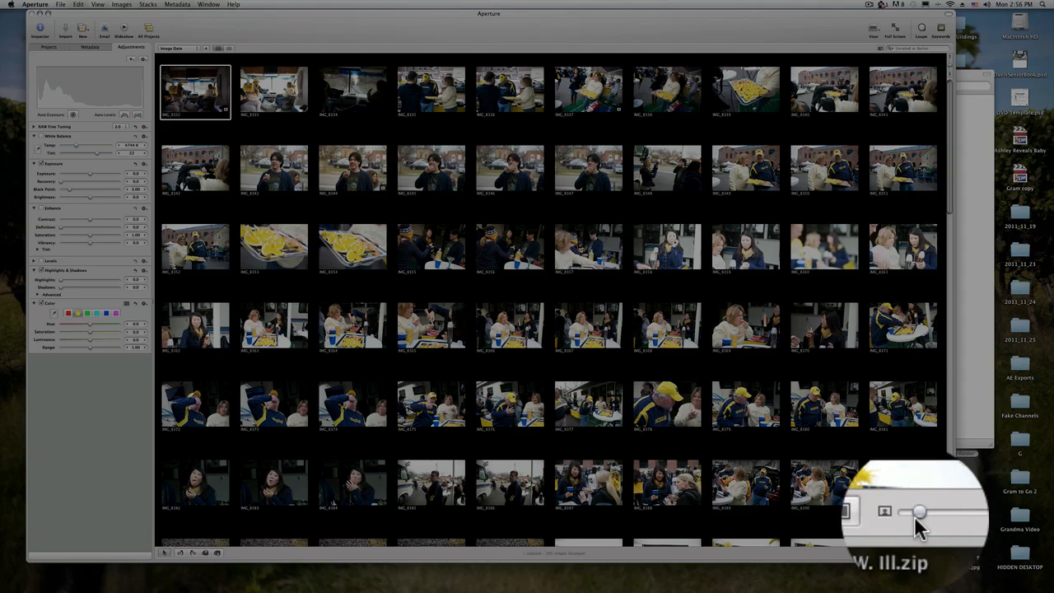
drag(920, 529, 938, 554)
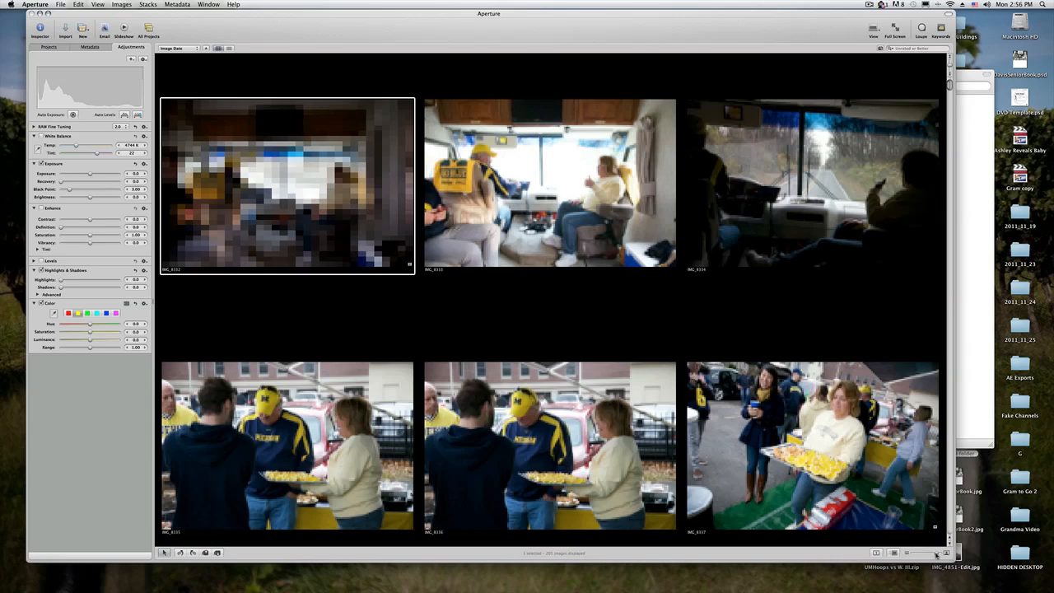
click(333, 267)
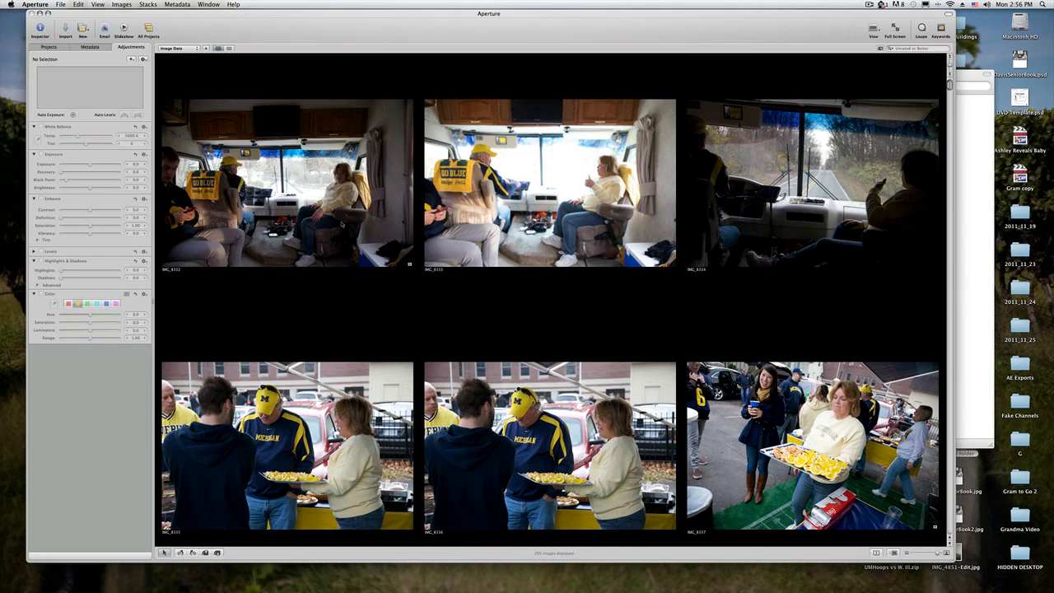
scroll(365, 327, down, 3)
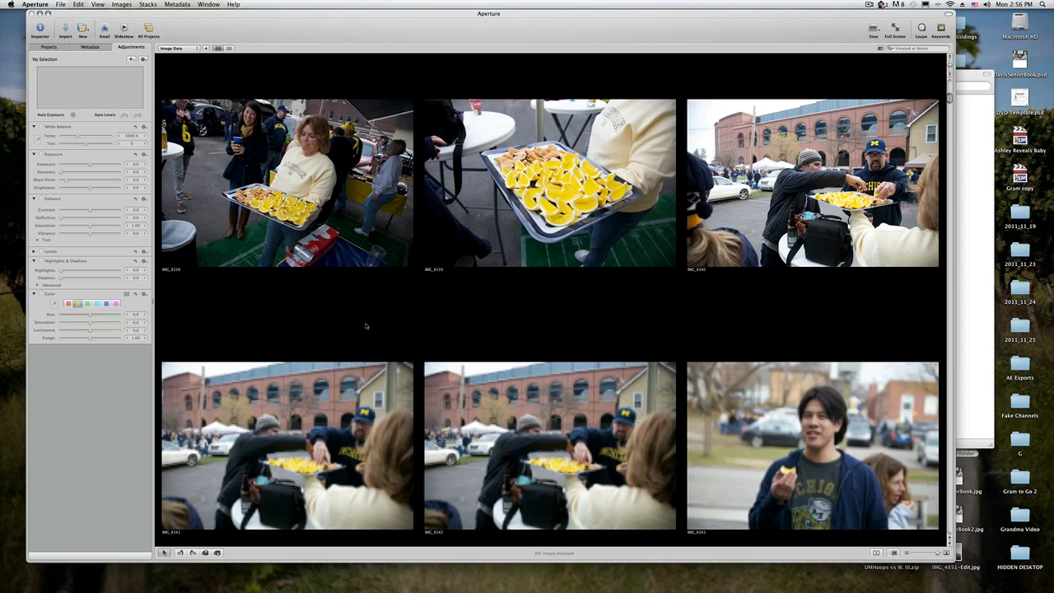
scroll(365, 326, up, 3)
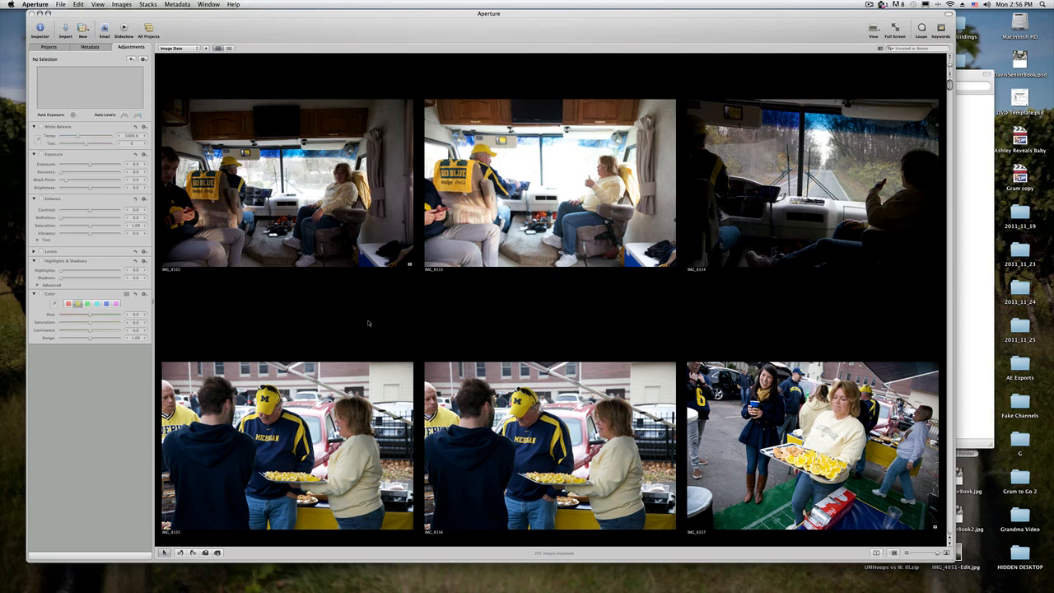
scroll(368, 322, down, 2)
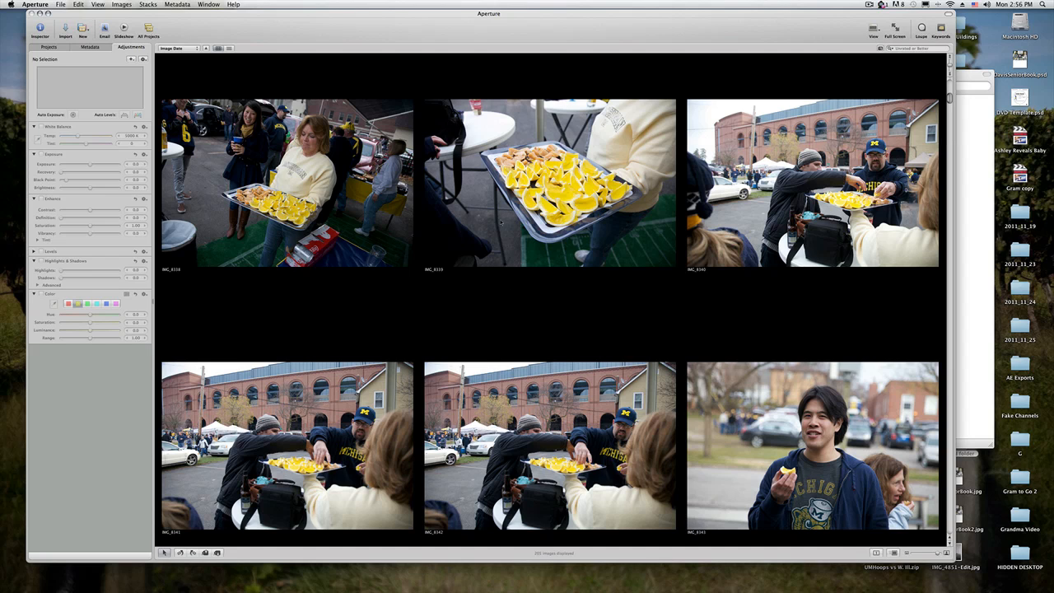
Rate the close-up of the orange-slice tray, IMG_8339, three stars in the full view, clearing and reapplying the rating once
double_click(481, 203)
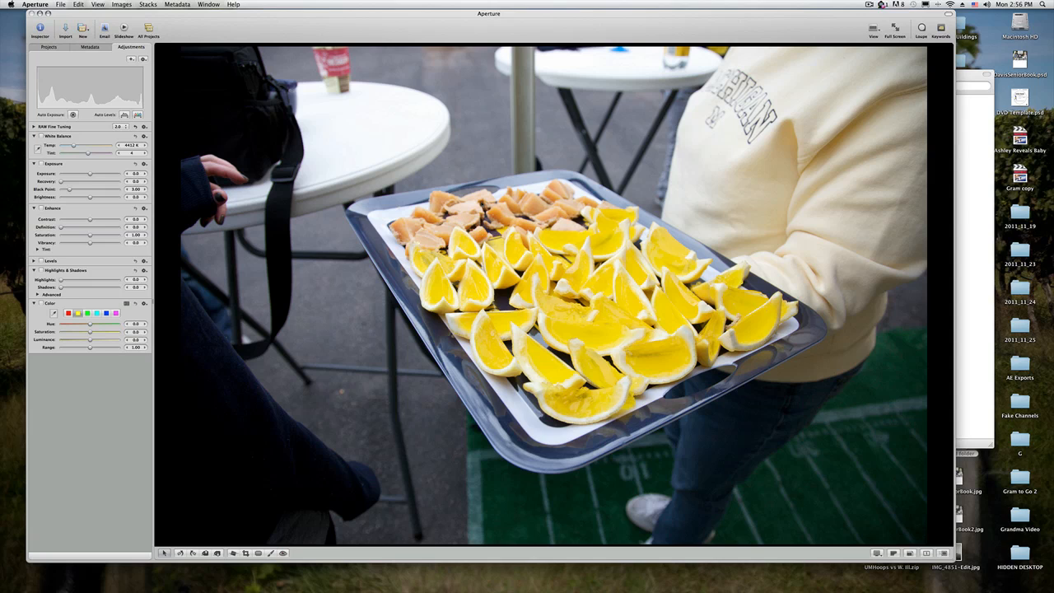
key(3)
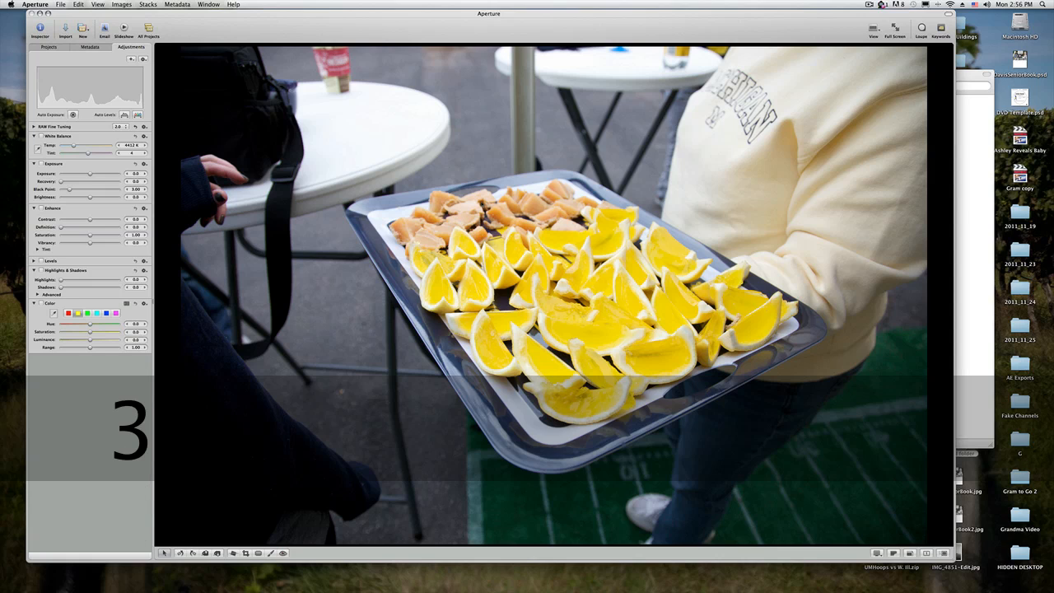
key(3)
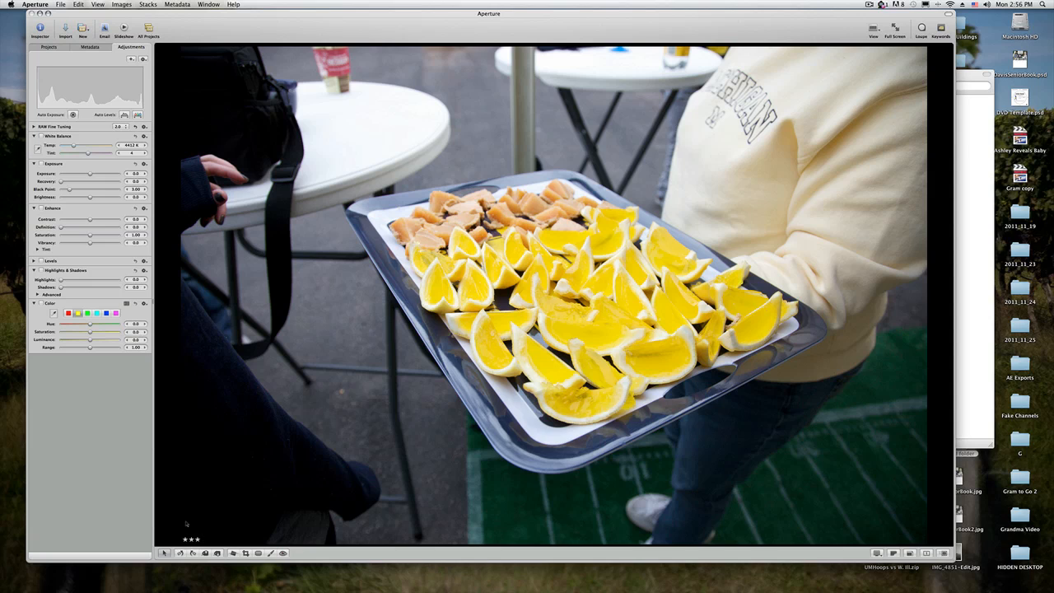
key(0)
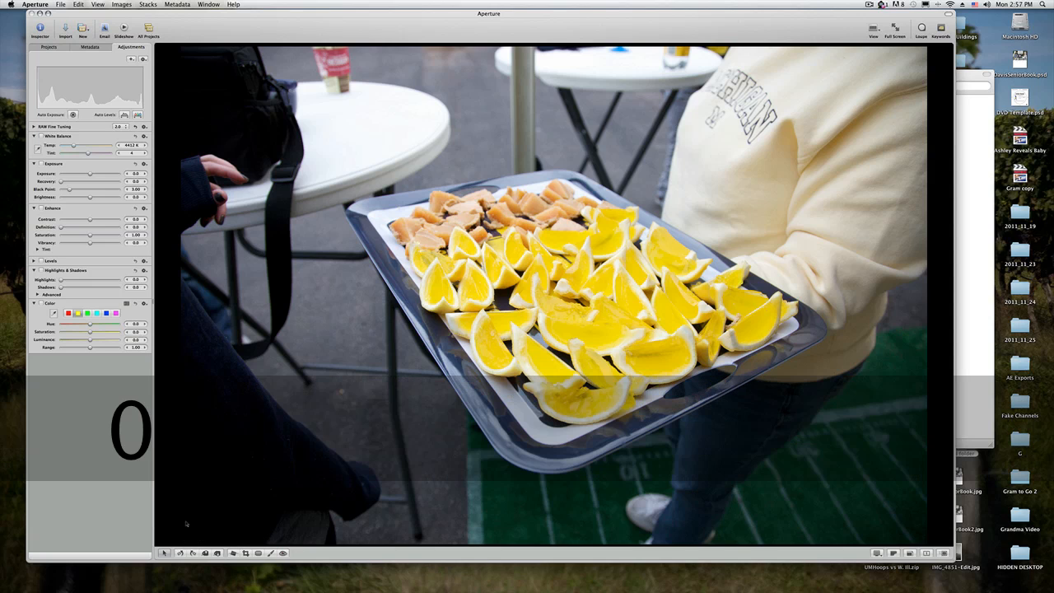
key(3)
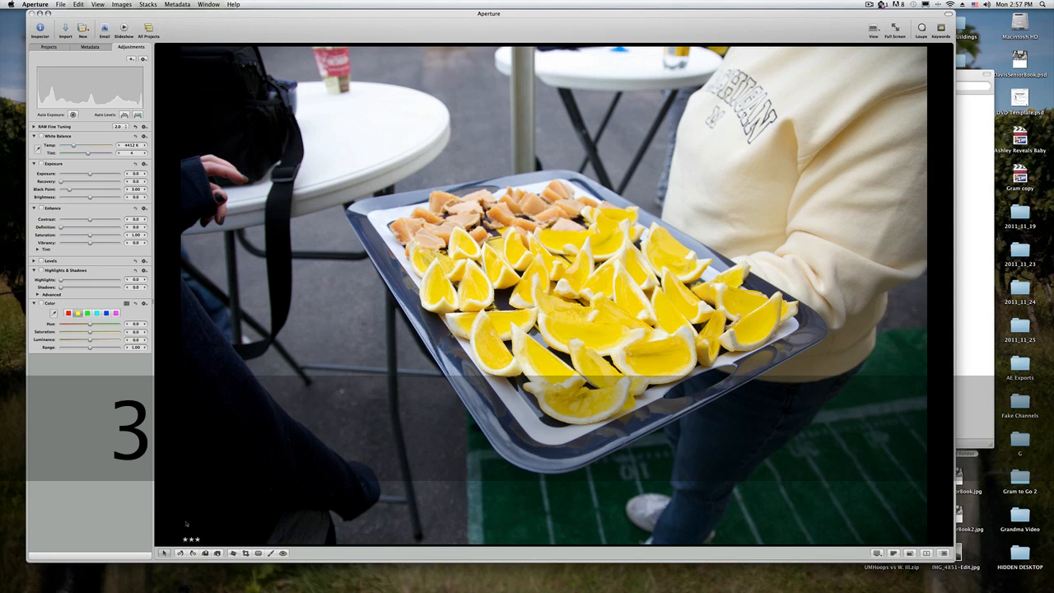
key(v)
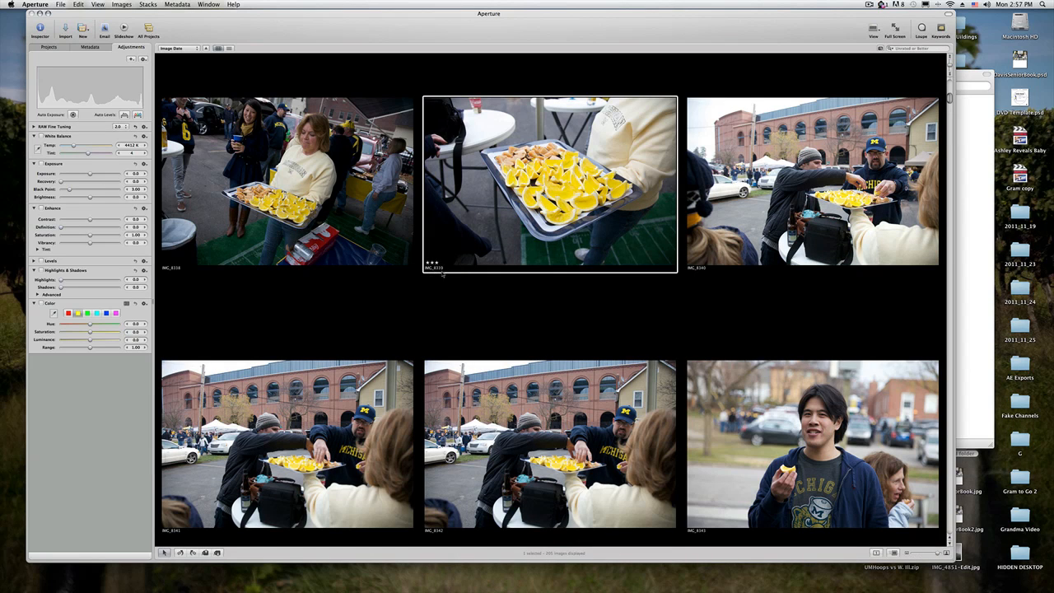
Advance through the grid to IMG_8343, the man holding an orange slice, and rate it three stars
key(Right)
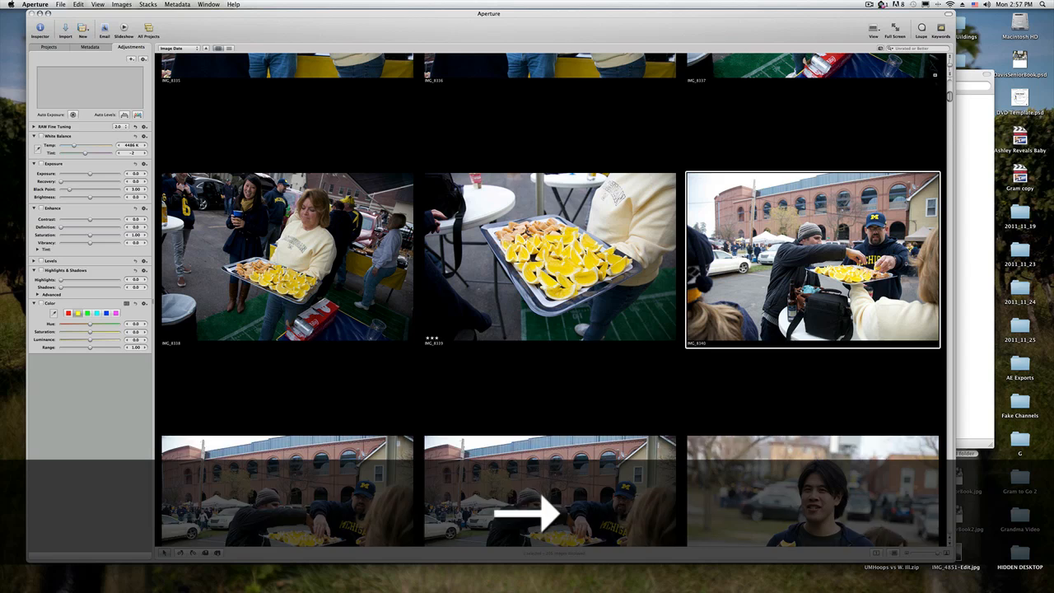
key(Right)
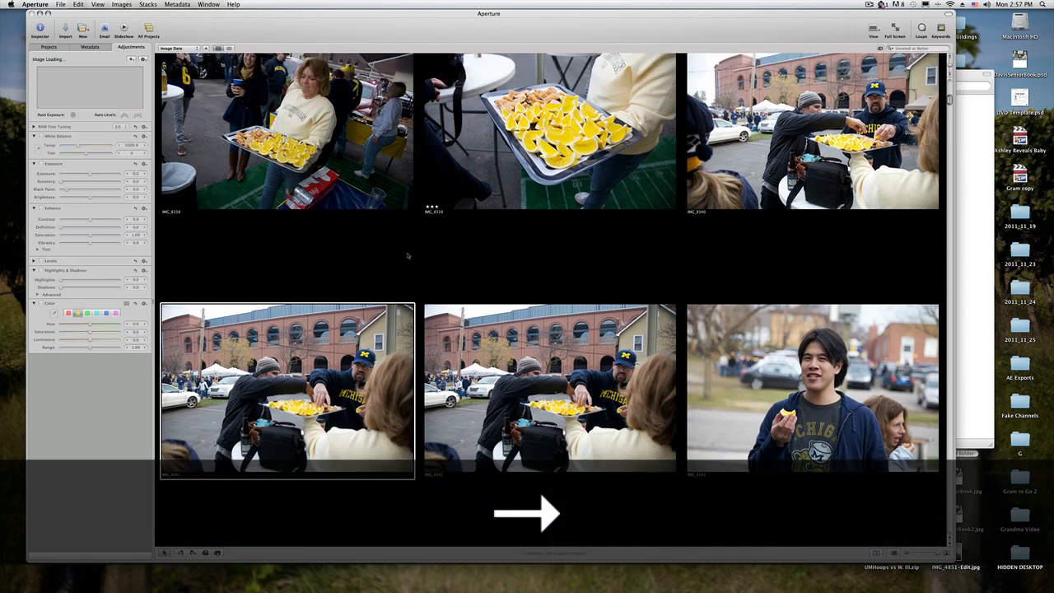
key(Right)
key(Right)
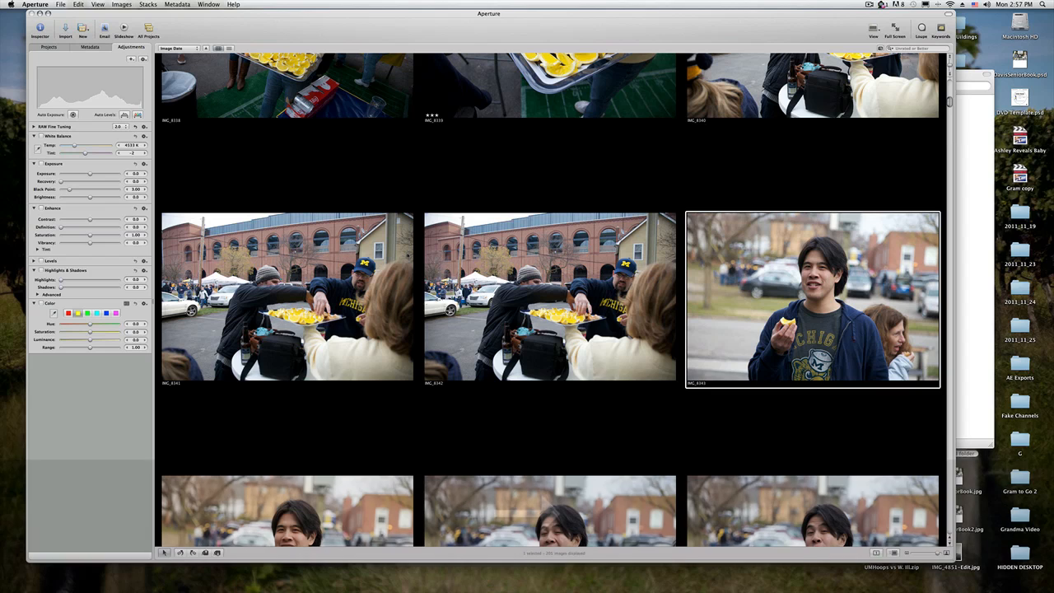
key(3)
Move on to IMG_8346, the man with his hand at his mouth, and rate it three stars
key(Right)
key(Right)
key(Right)
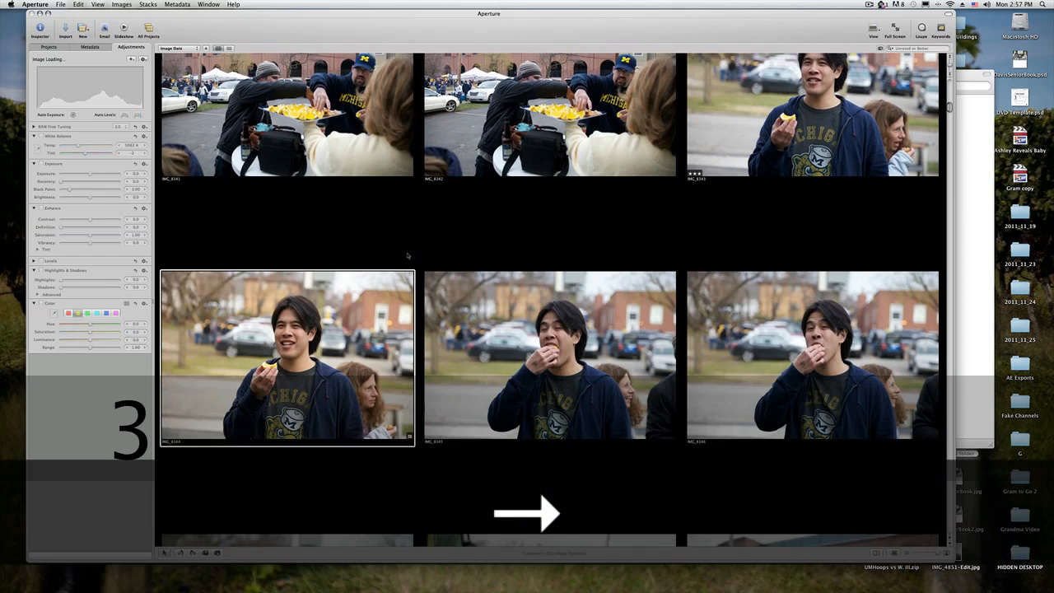
key(3)
Advance to IMG_8349, the couple posing with the food tray, and rate it three stars
key(Right)
key(Right)
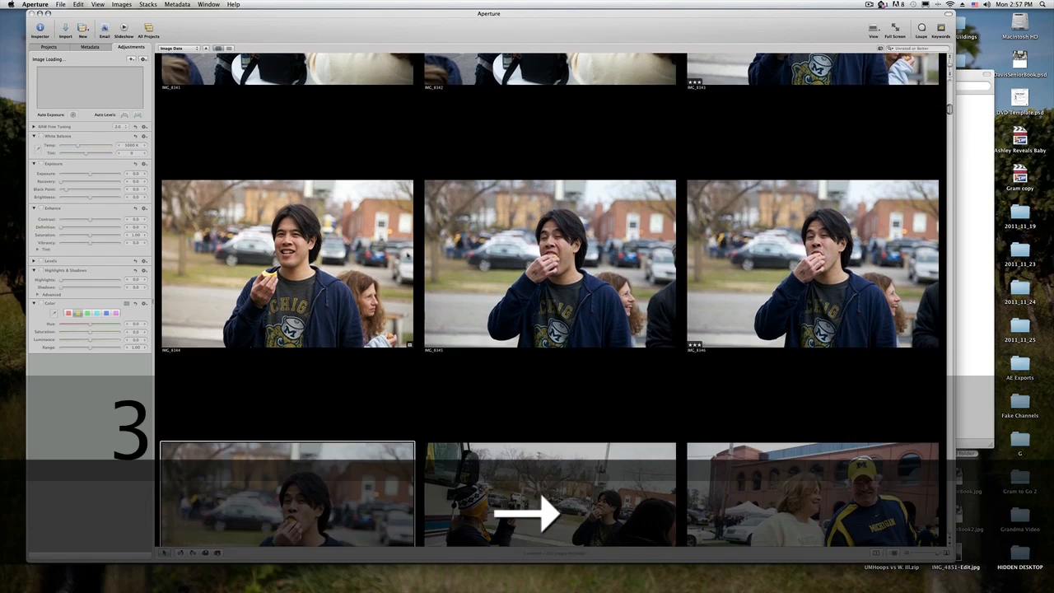
key(Right)
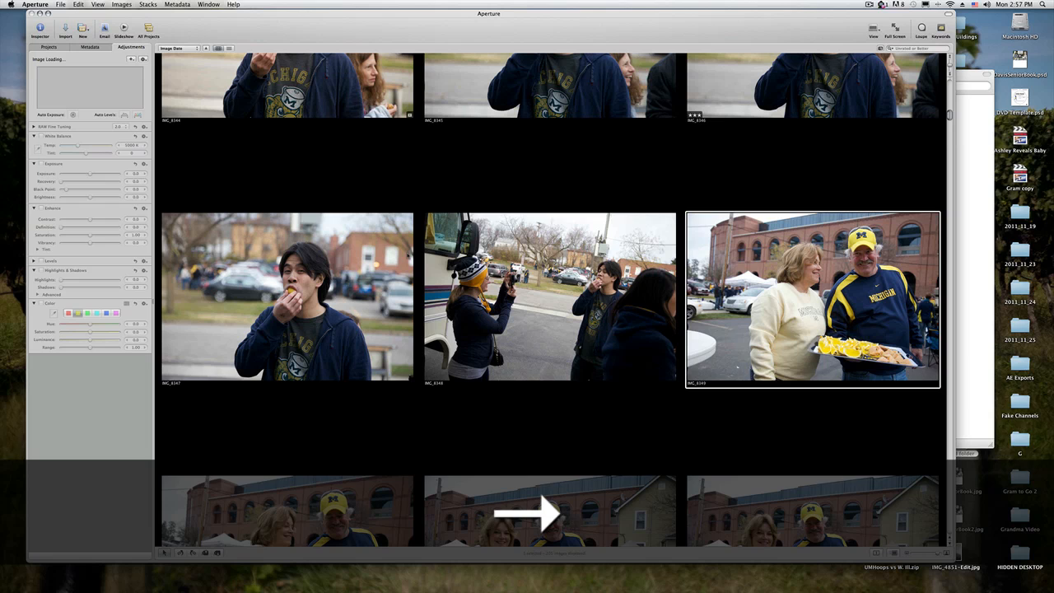
key(3)
Step through the photos following IMG_8349 up to IMG_8362, examining the tailgate shots one by one
key(Right)
key(Right)
key(Right)
key(Right)
key(Right)
key(Right)
key(Right)
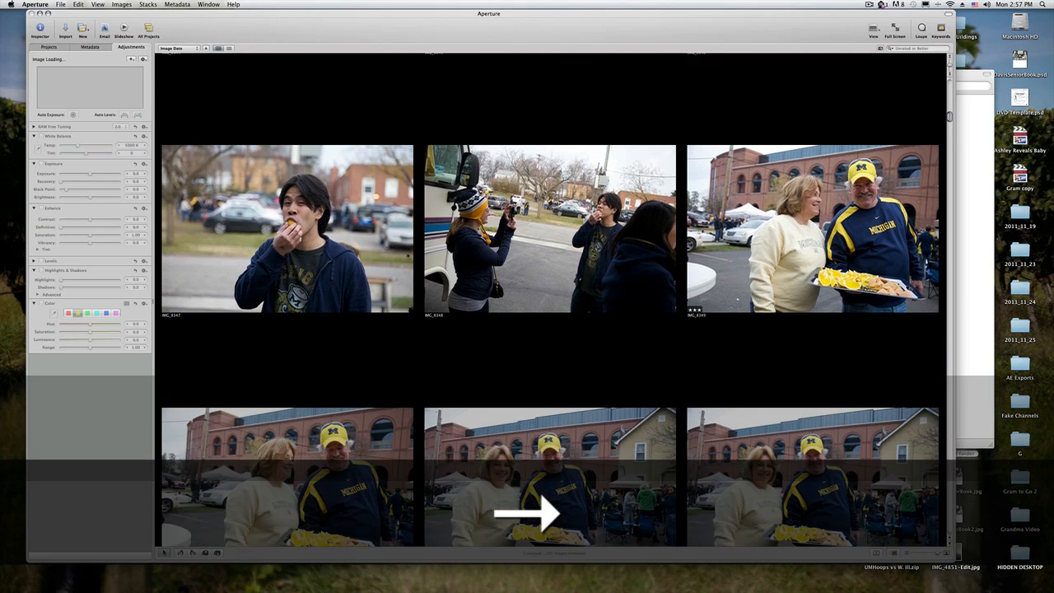
key(Right)
key(Right)
key(Right)
key(Right)
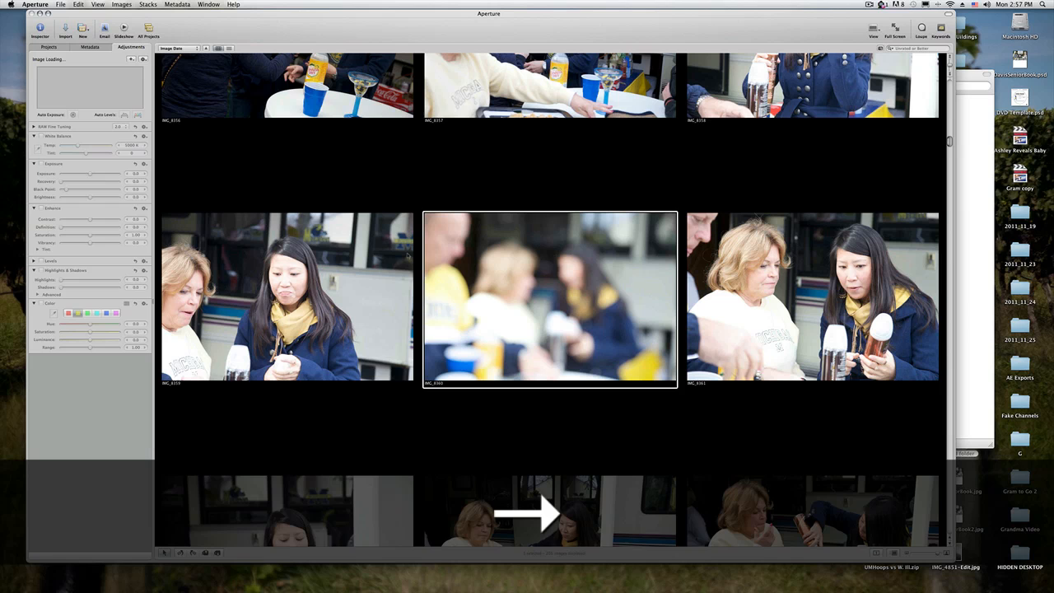
key(Right)
key(Right)
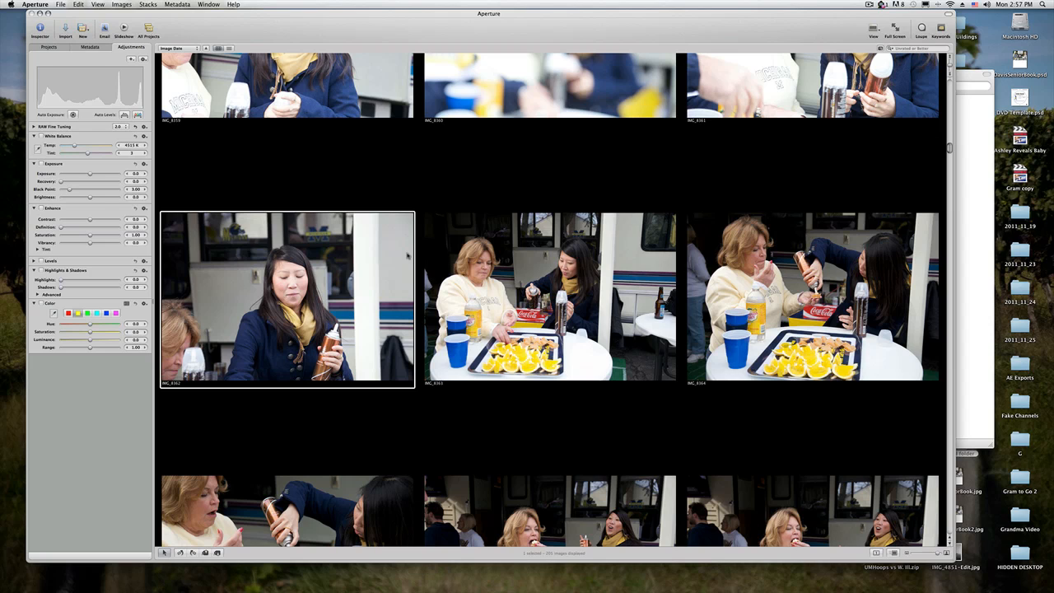
Browse further through the grid, past the marching band photos, to the stadium crowd shots with yellow pom-poms
click(514, 350)
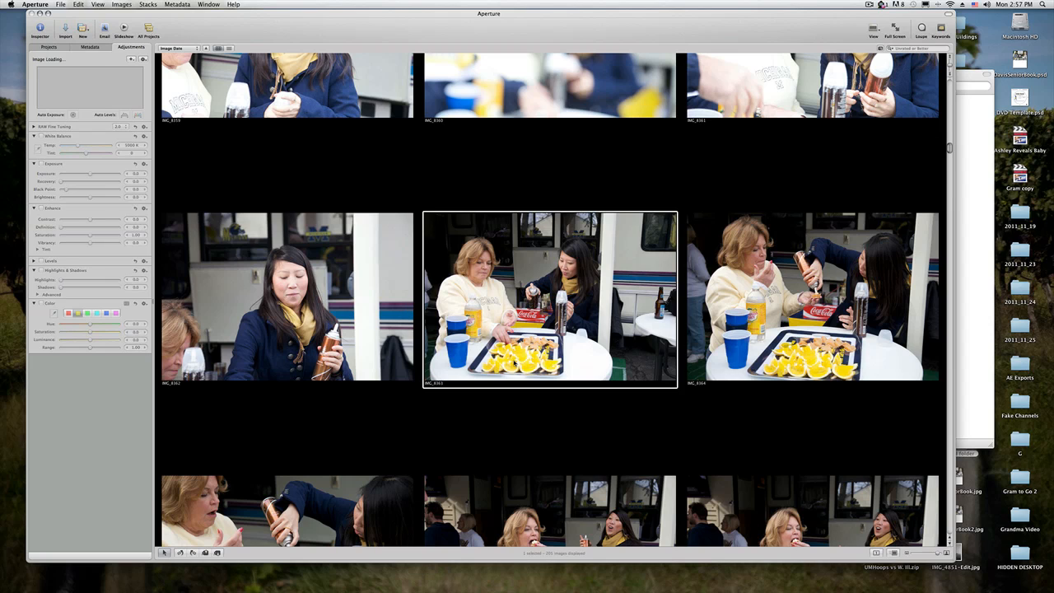
scroll(514, 329, down, 10)
click(516, 306)
scroll(517, 306, down, 10)
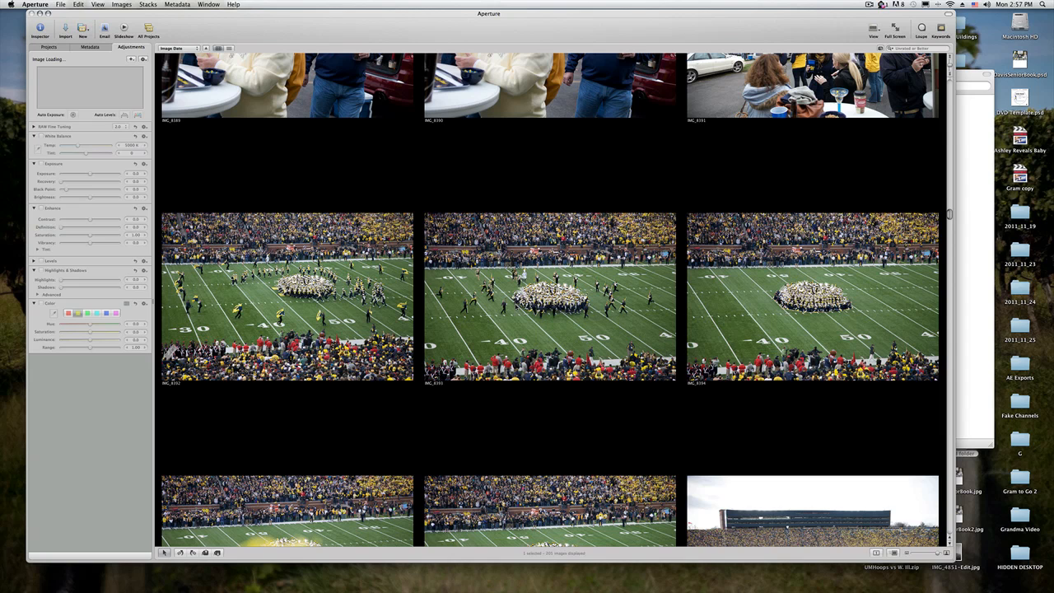
click(517, 307)
scroll(515, 306, down, 6)
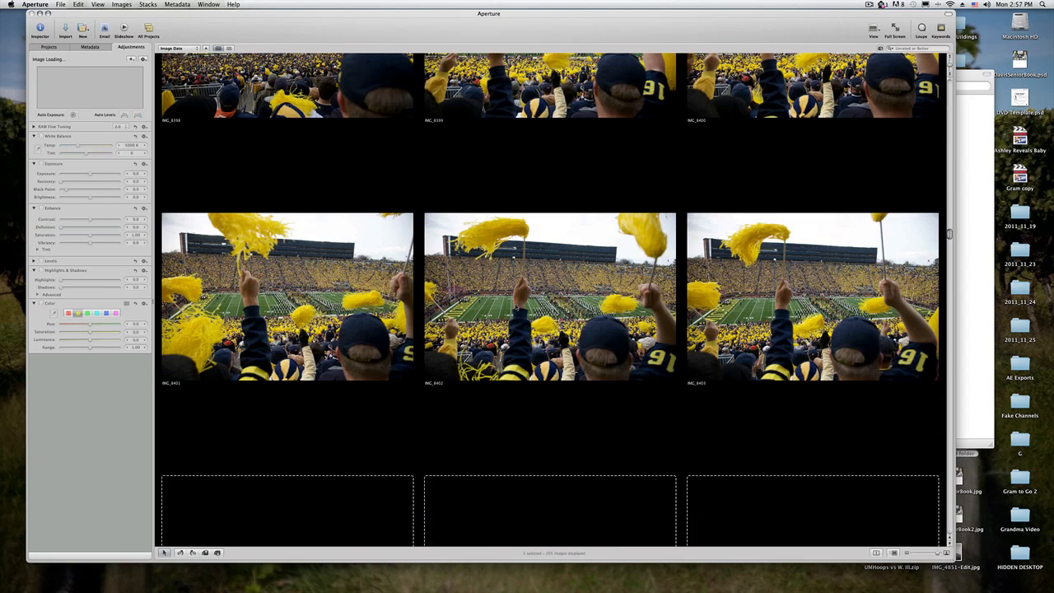